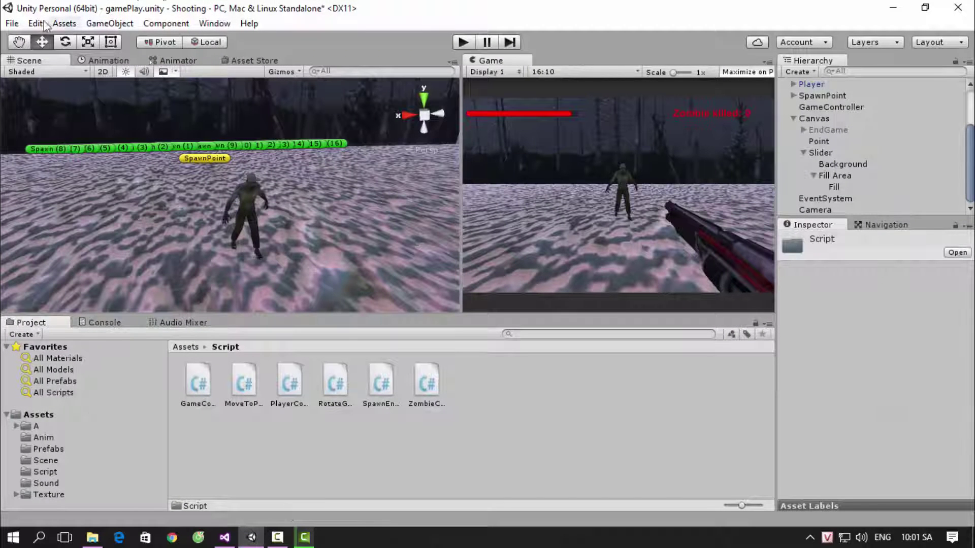
# Open Unity's File menu in the Shooting project's gamePlay scene
pyautogui.click(17, 25)
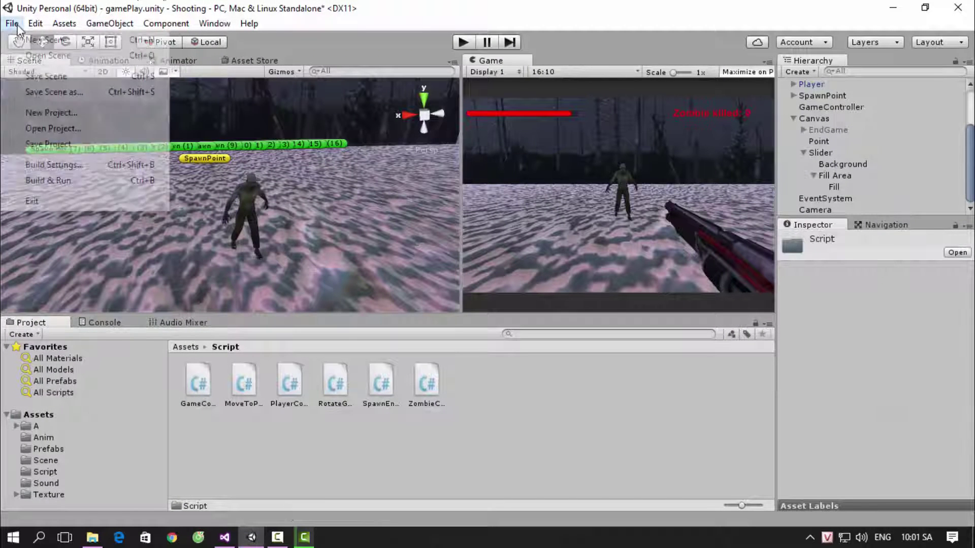
# In Build Settings' Player Settings, set the company name to Kteam
pyautogui.click(66, 169)
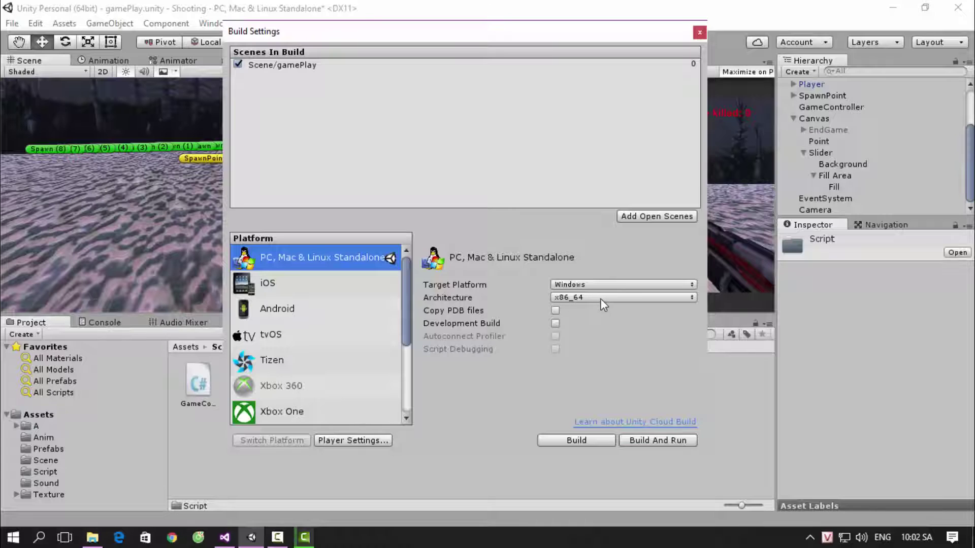
pyautogui.click(353, 440)
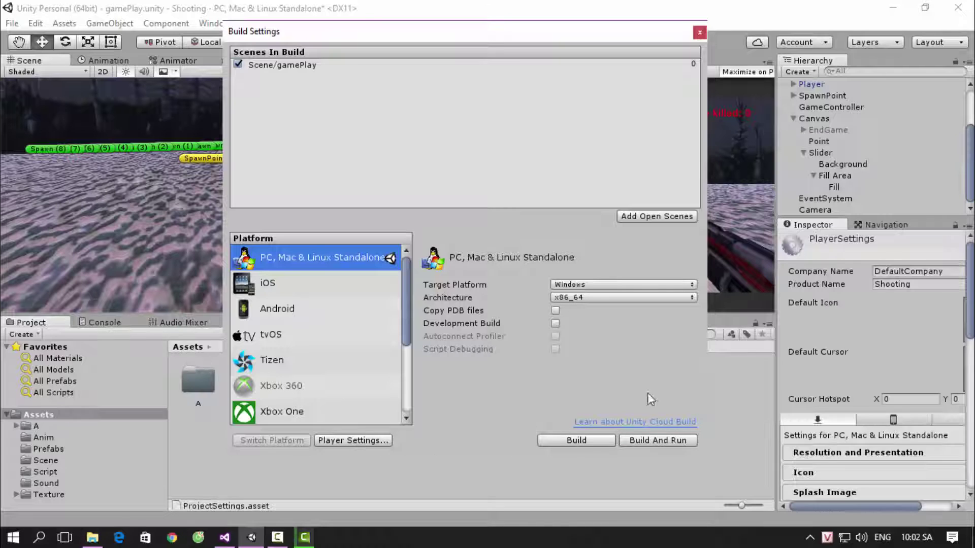
pyautogui.click(929, 272)
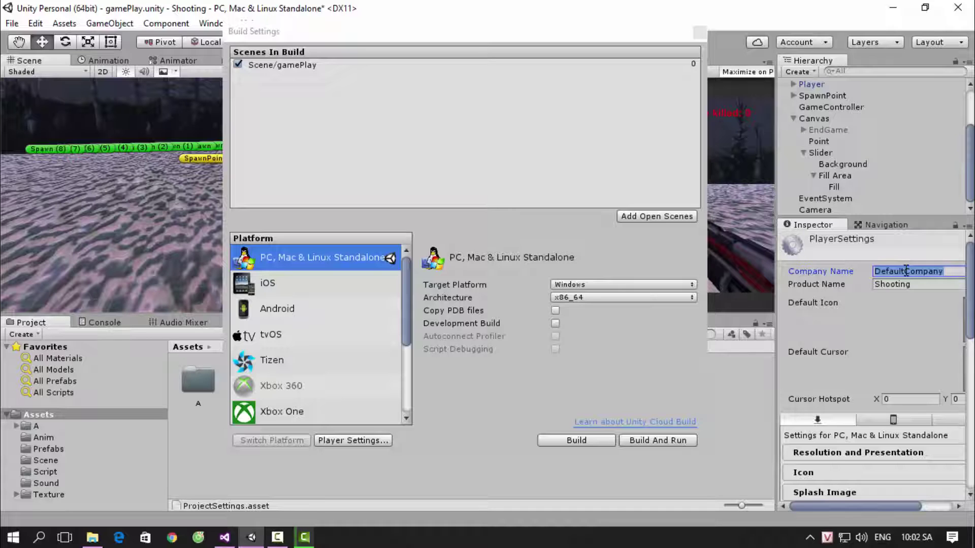
pyautogui.write('Kteam')
pyautogui.press('Tab')
pyautogui.write('ZombiHunter')
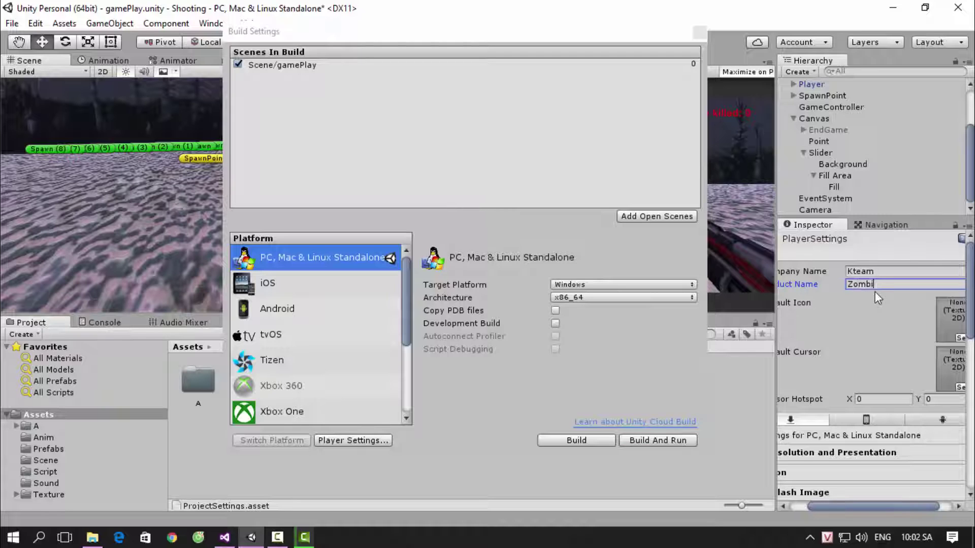
# Browse the Default Icon texture picker and close it without choosing
pyautogui.click(959, 337)
pyautogui.moveTo(793, 303)
pyautogui.mouseDown()
pyautogui.moveTo(808, 374)
pyautogui.moveTo(797, 282)
pyautogui.mouseUp()
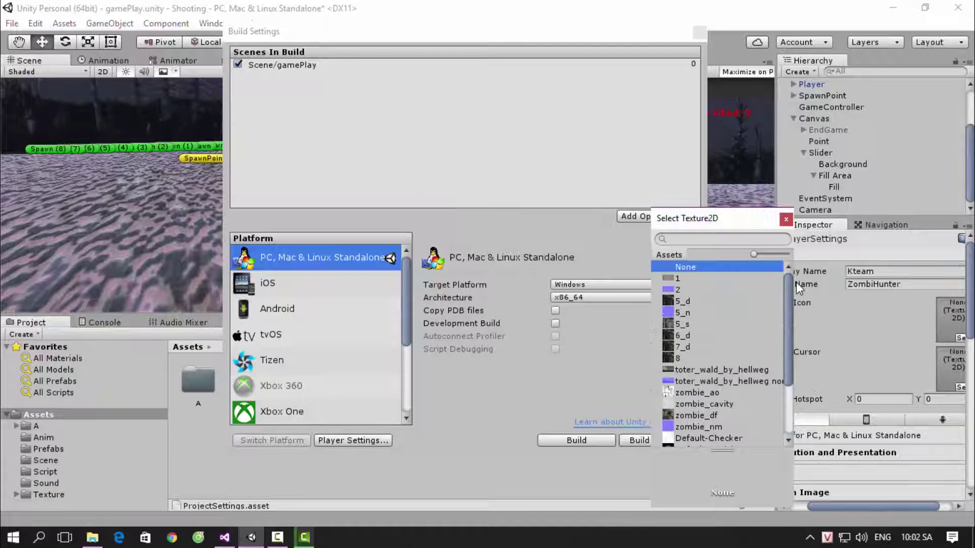
pyautogui.click(787, 222)
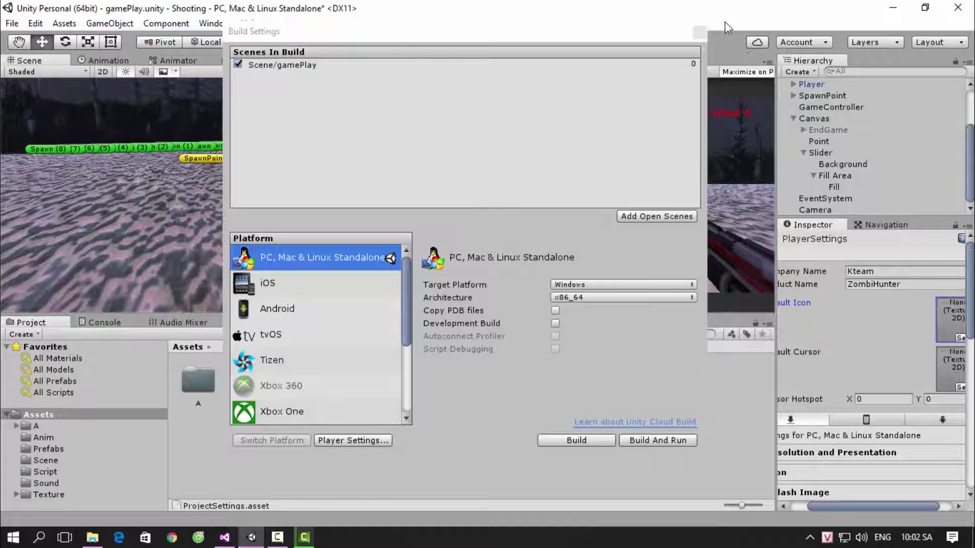
# Close Build Settings, load cliparts.co in Cốc Cốc, and dismiss the browser notices
pyautogui.click(699, 31)
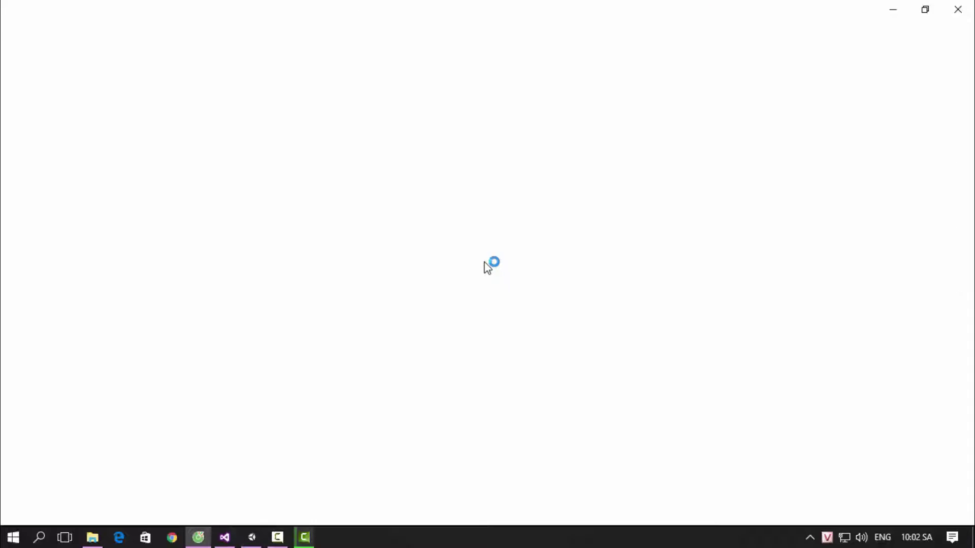
pyautogui.write('go')
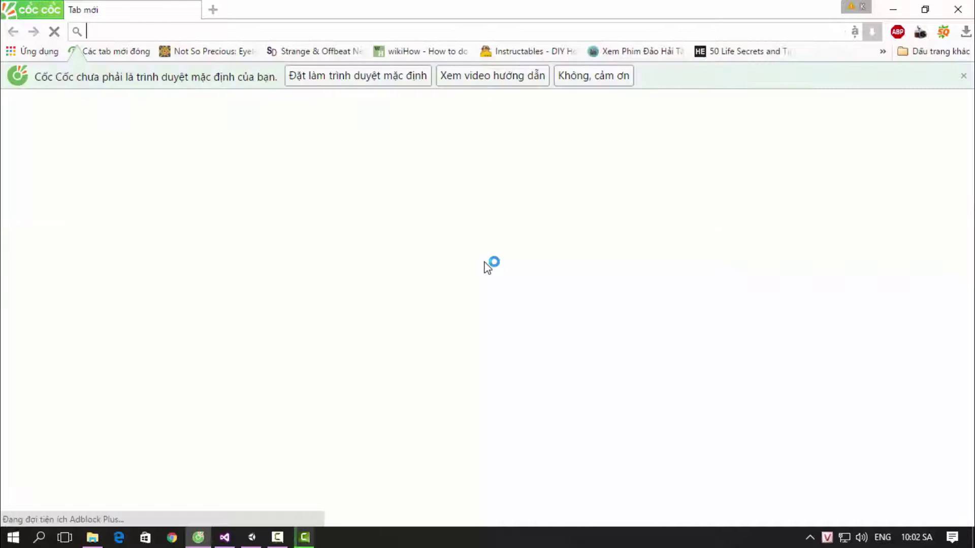
pyautogui.write('cli')
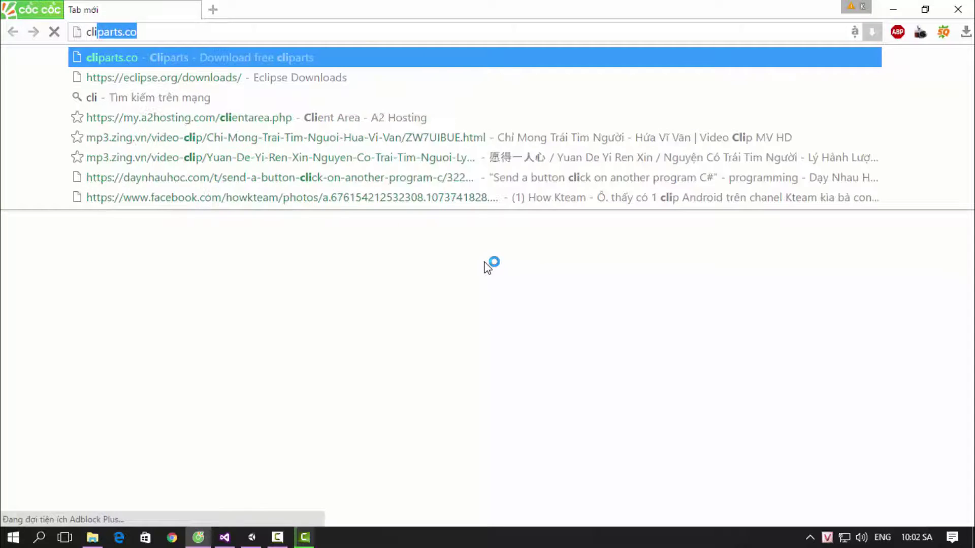
pyautogui.press('Return')
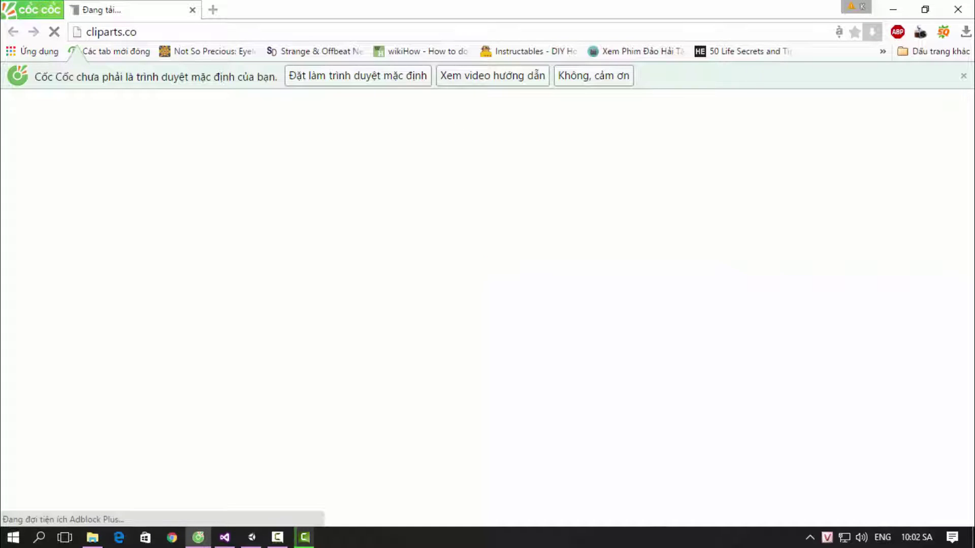
pyautogui.click(963, 76)
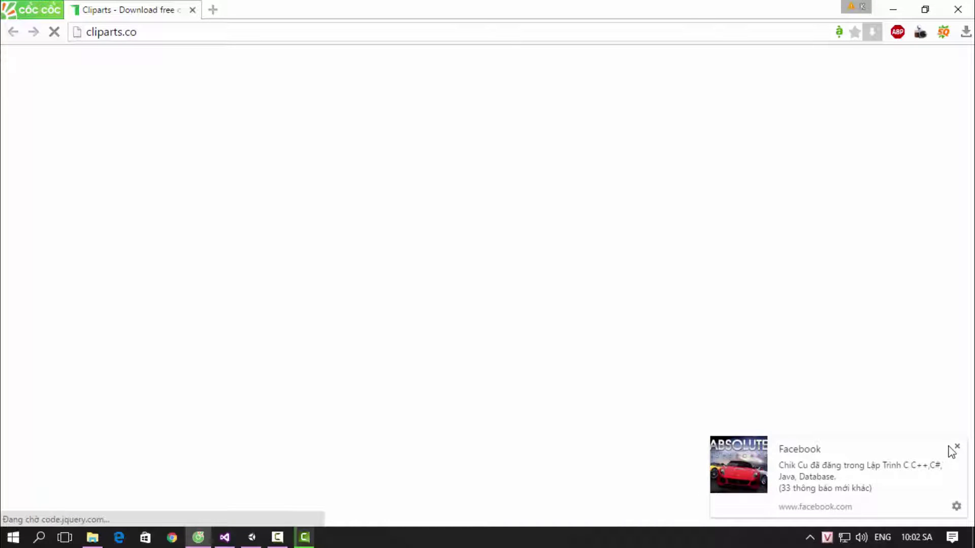
pyautogui.click(956, 447)
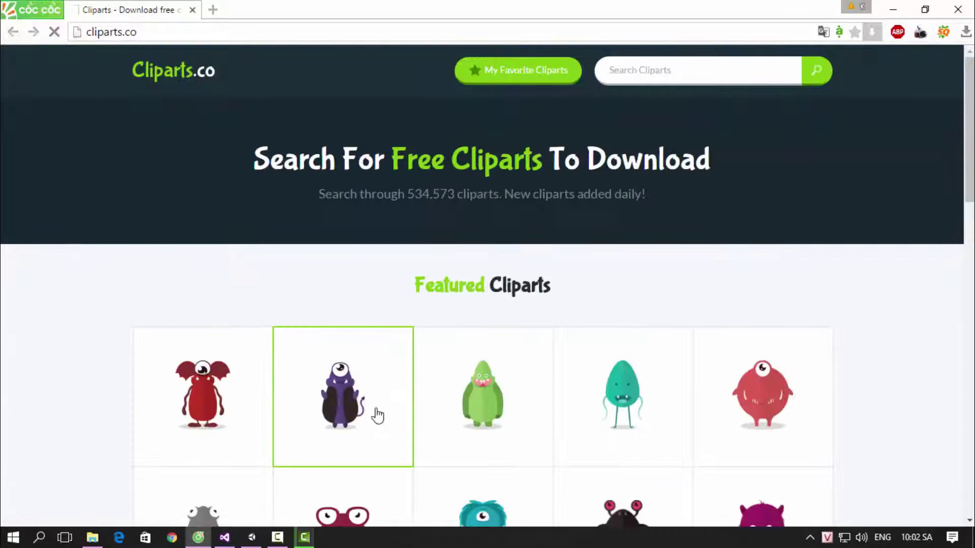
# Search Cliparts.co for zombie, then zombie hunter, then zombie again
pyautogui.click(664, 70)
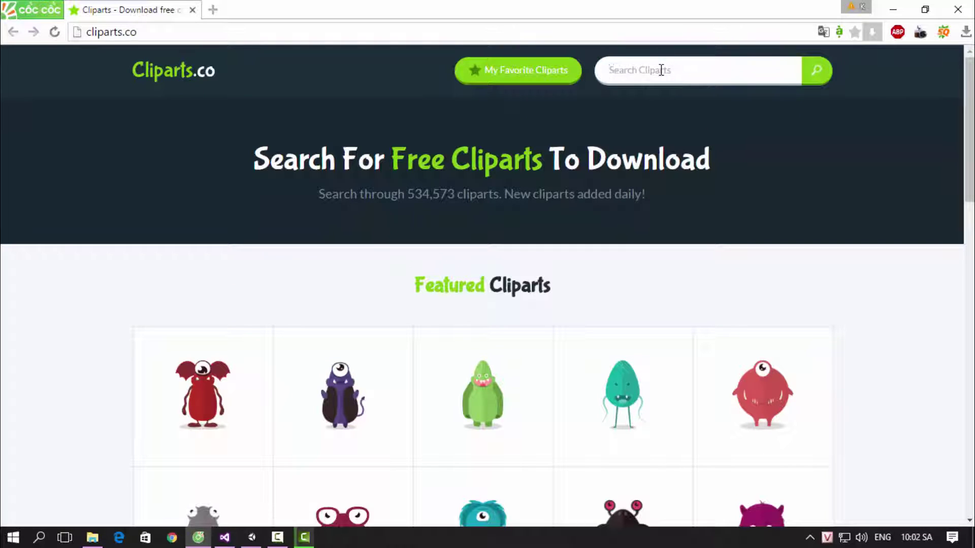
pyautogui.write('zombie')
pyautogui.press('Return')
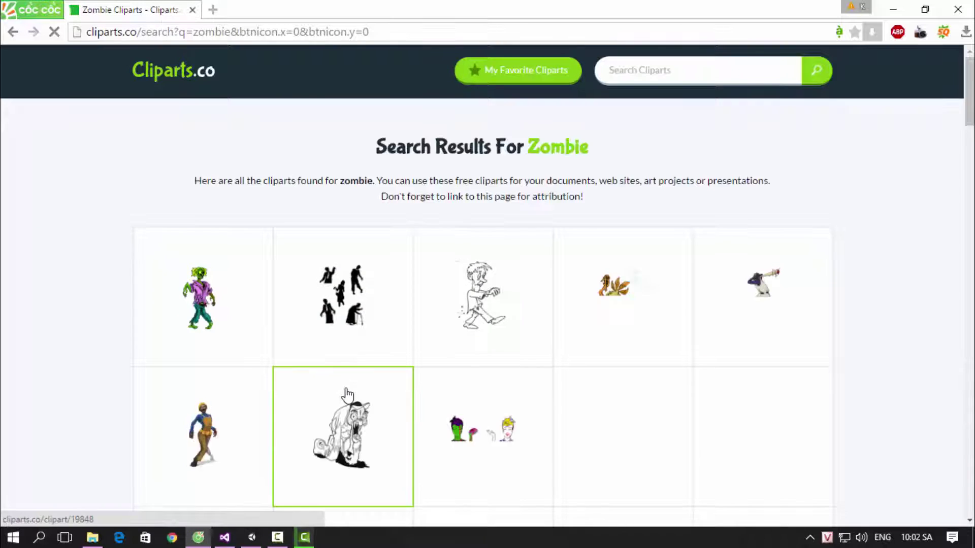
pyautogui.scroll(-3, 348, 396)
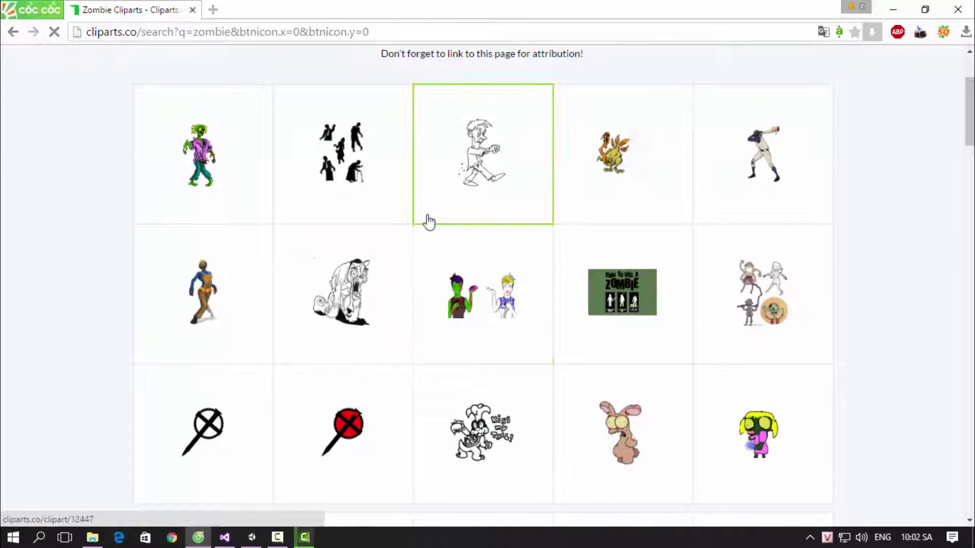
pyautogui.scroll(3, 498, 224)
pyautogui.click(691, 77)
pyautogui.write('z')
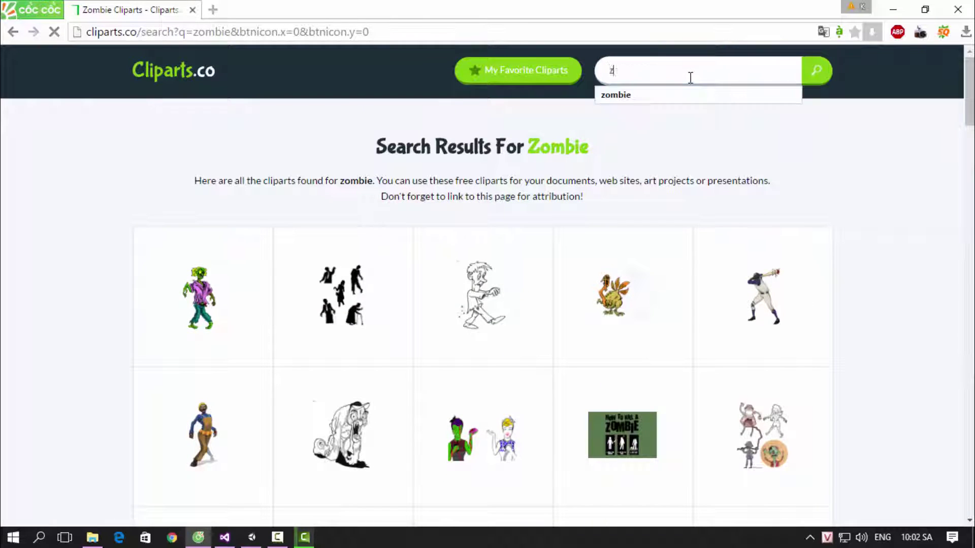
pyautogui.write('ombie hunter')
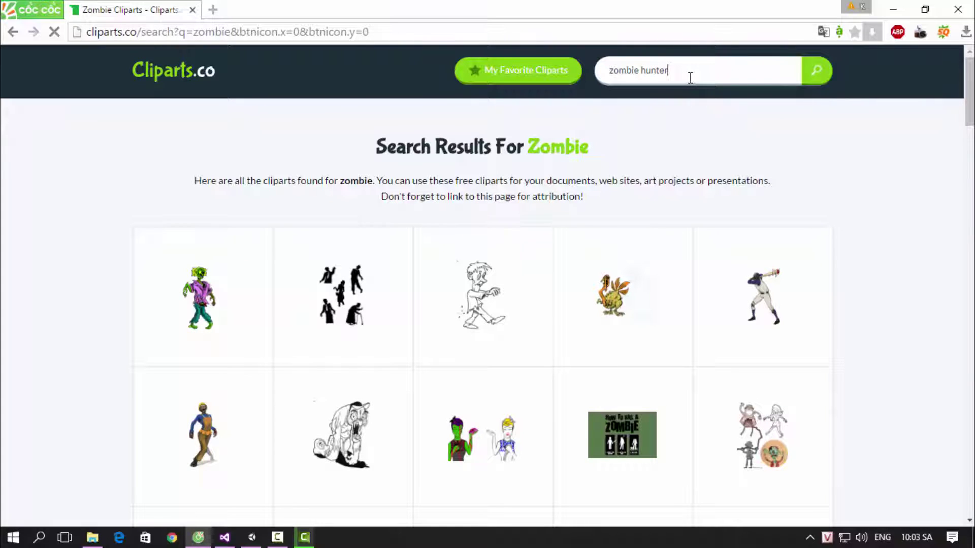
pyautogui.press('Return')
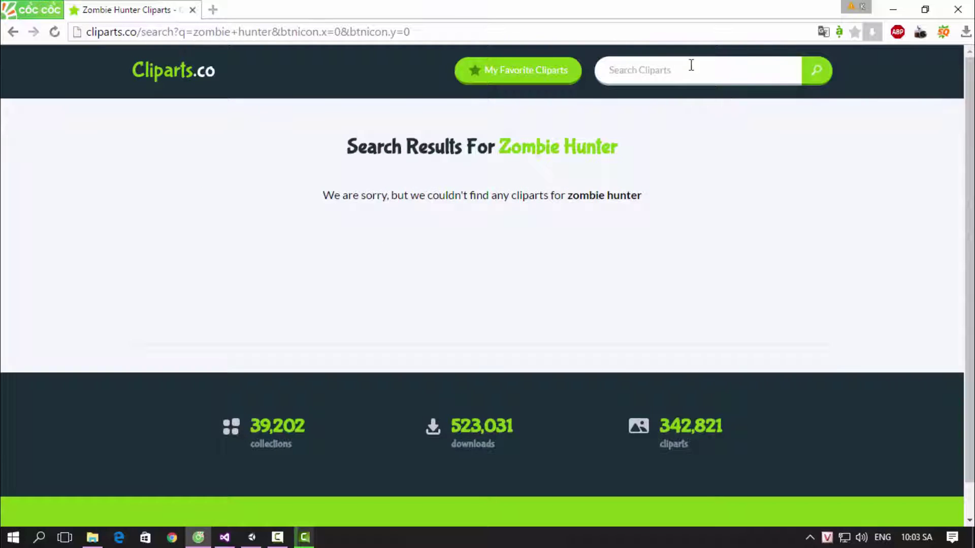
pyautogui.click(694, 78)
pyautogui.write('zombie')
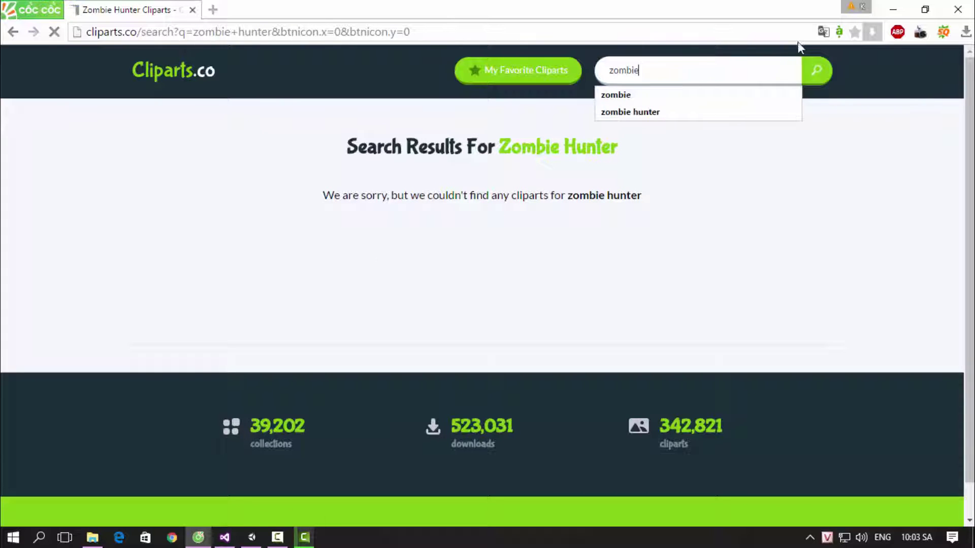
pyautogui.press('Return')
# Scroll the zombie results and open the green zombie-head clipart's page
pyautogui.scroll(-2, 497, 278)
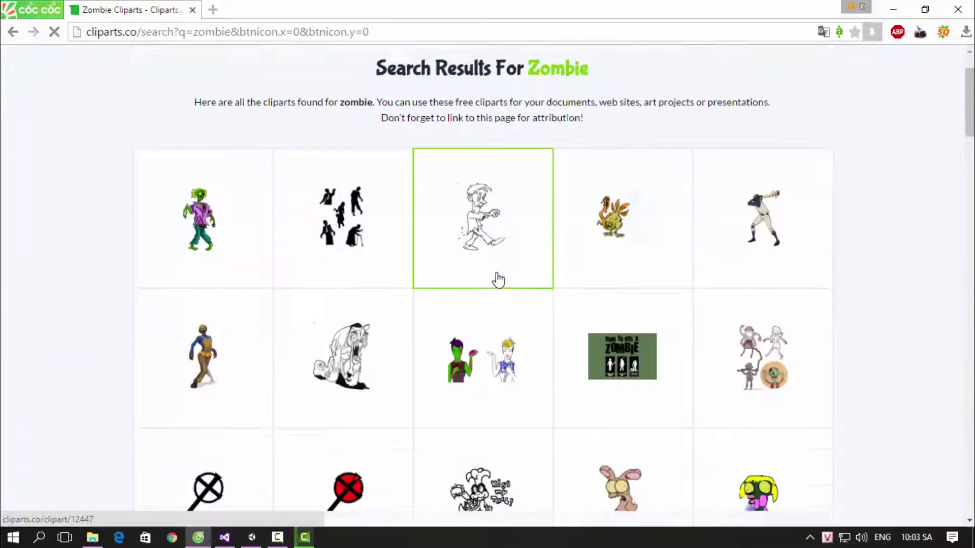
pyautogui.scroll(-7, 498, 279)
pyautogui.scroll(-1, 646, 276)
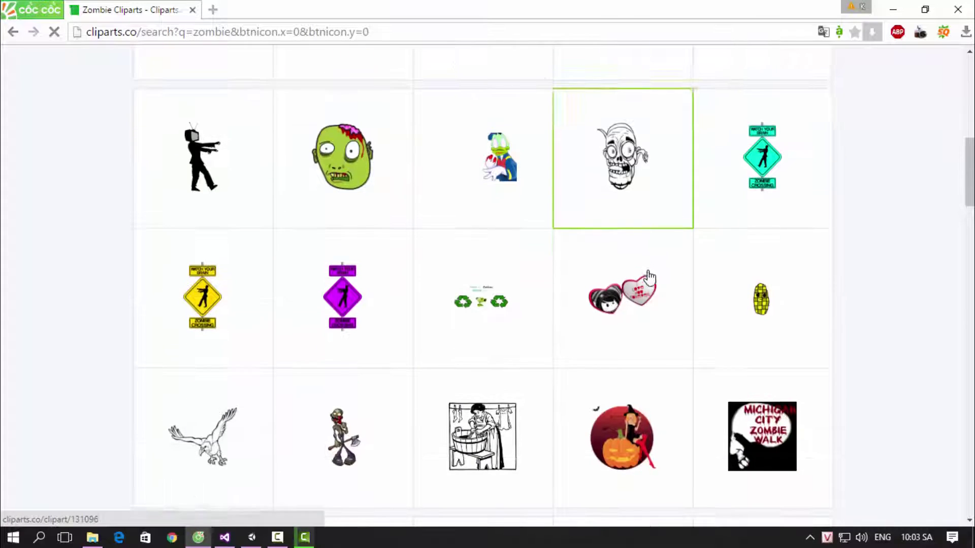
pyautogui.scroll(-3, 649, 277)
pyautogui.scroll(-4, 649, 277)
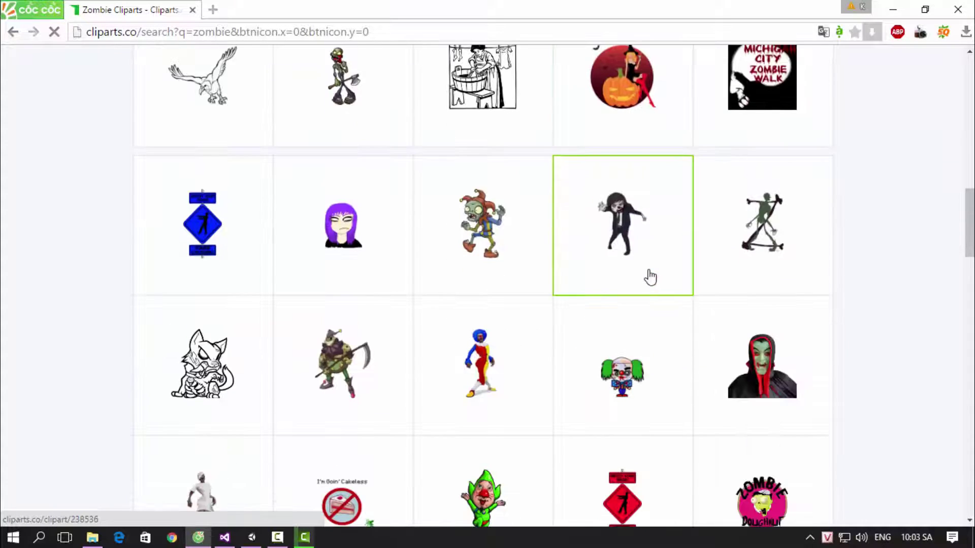
pyautogui.scroll(-3, 651, 277)
pyautogui.scroll(-4, 651, 277)
pyautogui.scroll(-3, 650, 278)
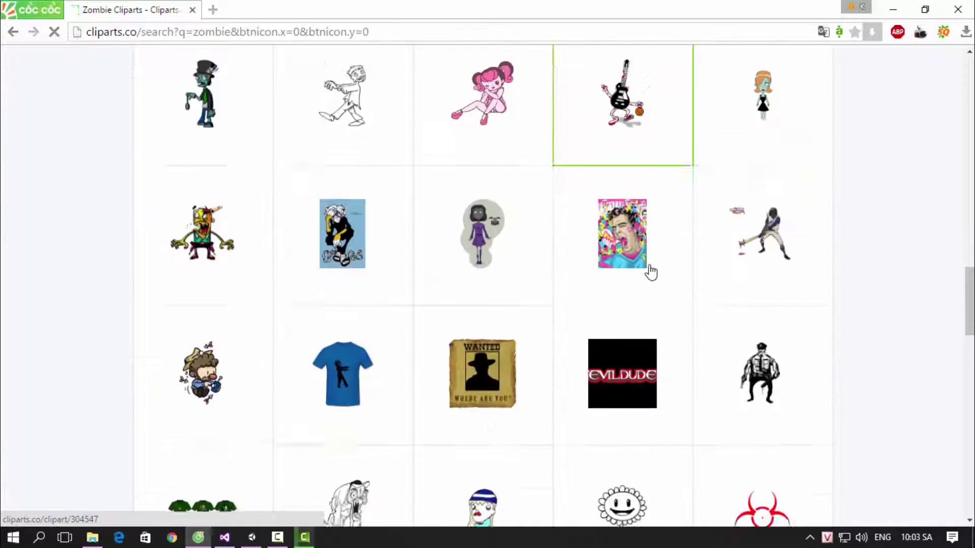
pyautogui.scroll(-2, 651, 272)
pyautogui.scroll(-5, 650, 274)
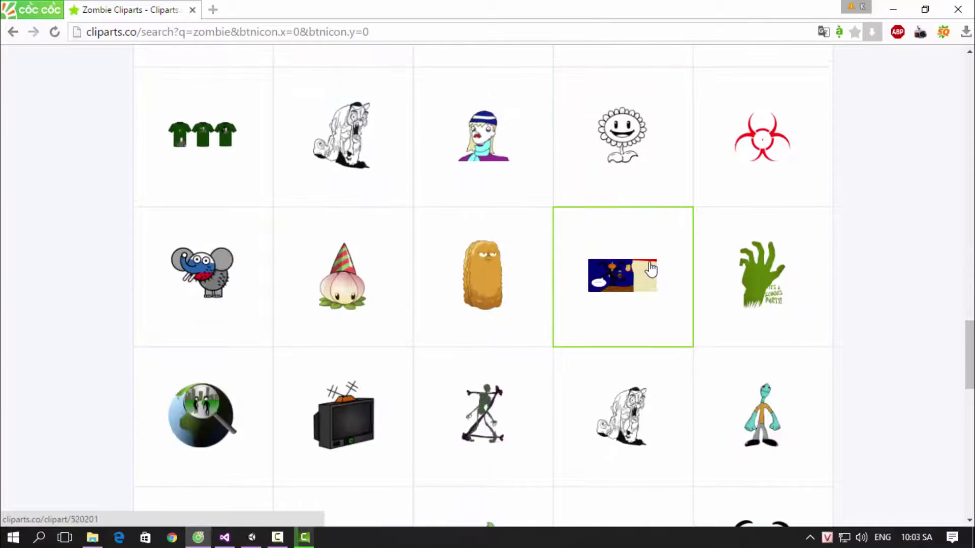
pyautogui.scroll(-8, 747, 244)
pyautogui.scroll(-2, 701, 260)
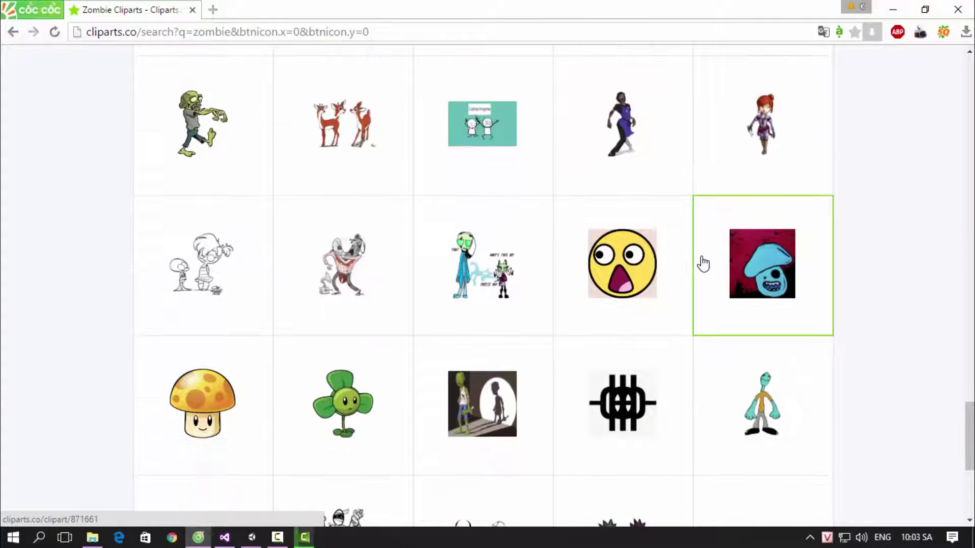
pyautogui.scroll(-2, 701, 264)
pyautogui.scroll(-4, 700, 263)
pyautogui.scroll(3, 697, 272)
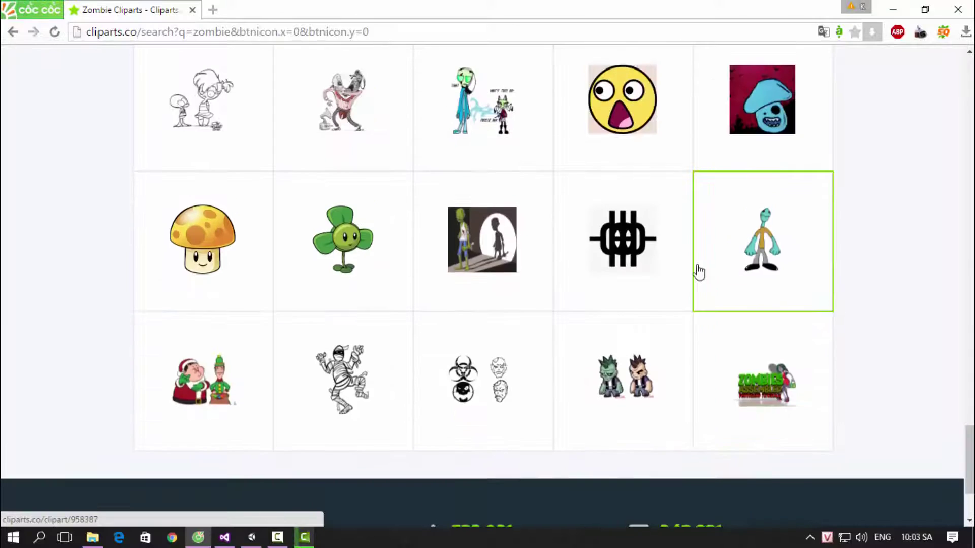
pyautogui.scroll(8, 699, 274)
pyautogui.scroll(5, 699, 274)
pyautogui.scroll(-4, 699, 274)
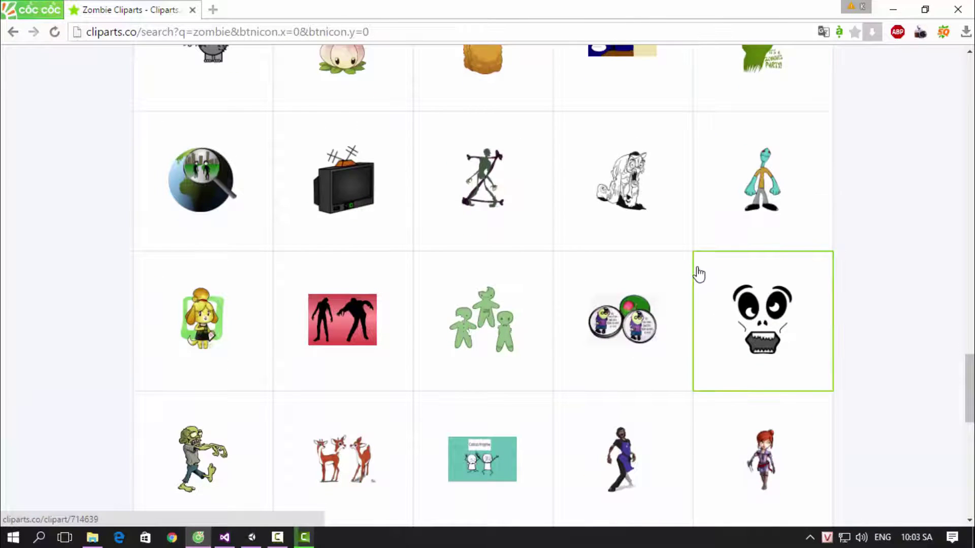
pyautogui.scroll(5, 698, 274)
pyautogui.scroll(5, 697, 277)
pyautogui.scroll(3, 675, 314)
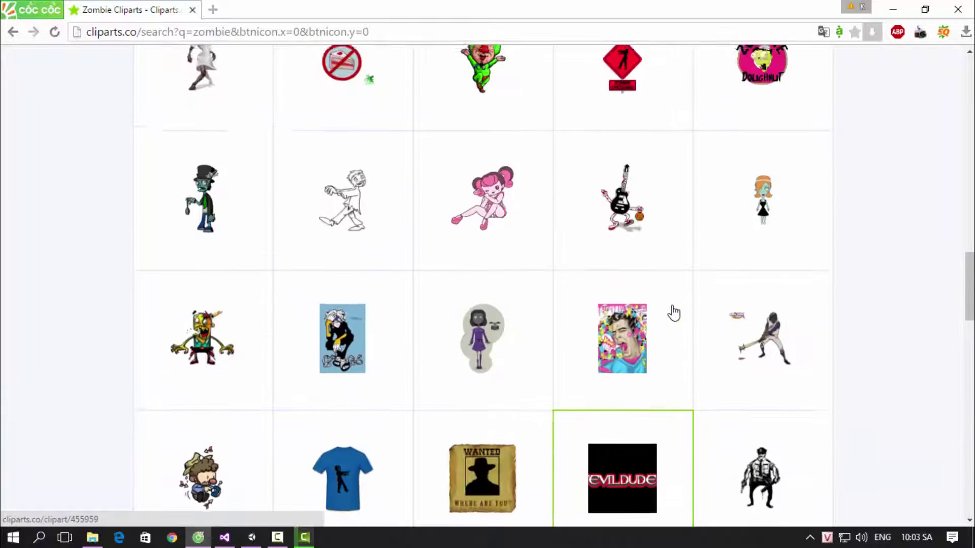
pyautogui.scroll(4, 671, 315)
pyautogui.scroll(4, 669, 321)
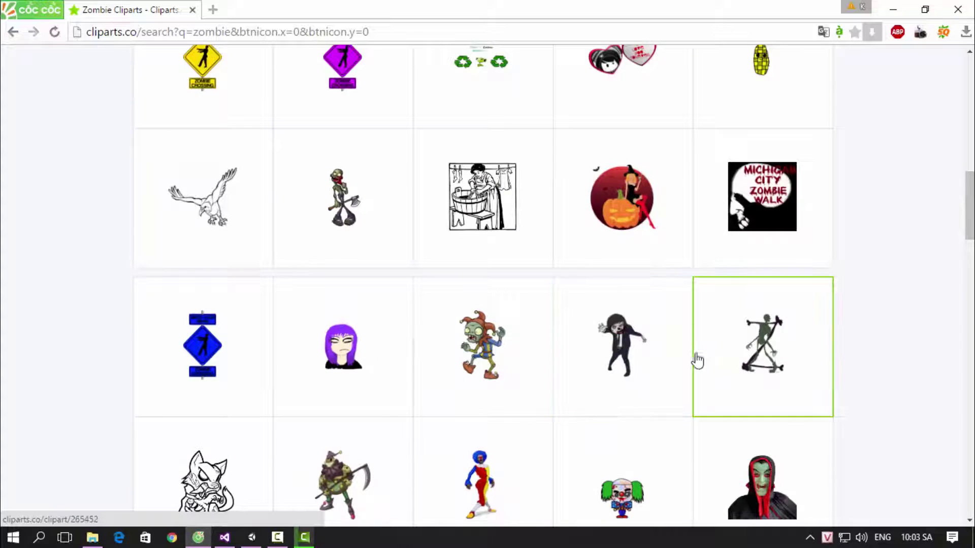
pyautogui.scroll(1, 664, 359)
pyautogui.scroll(3, 664, 358)
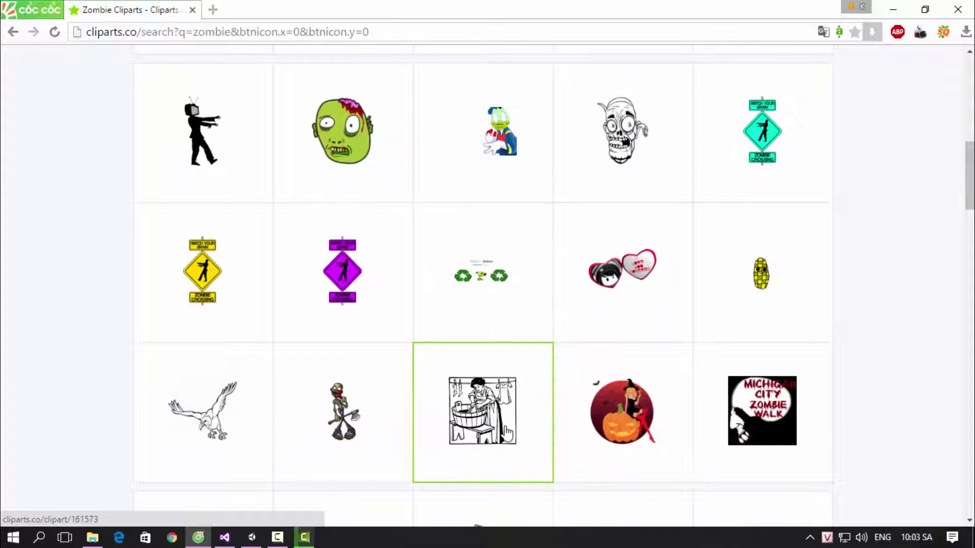
pyautogui.scroll(3, 413, 410)
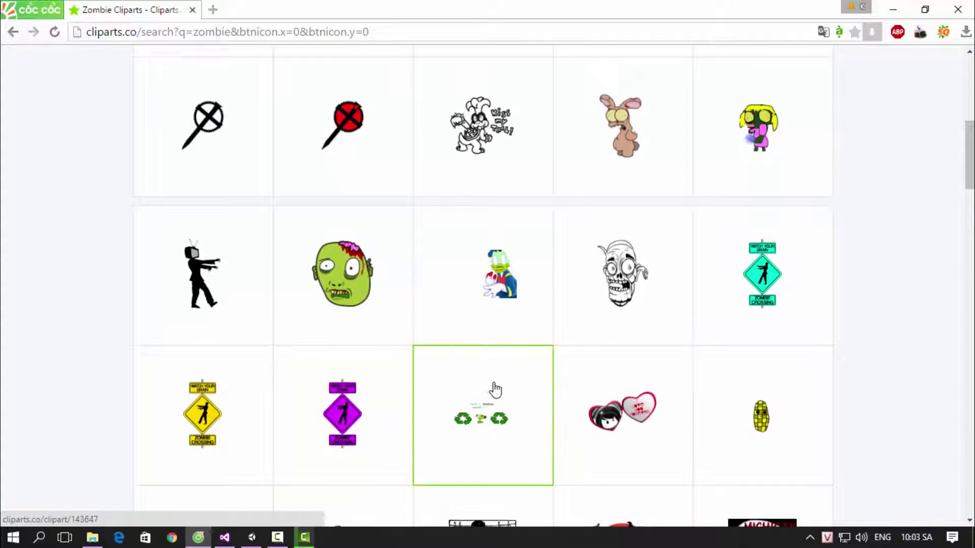
pyautogui.scroll(3, 588, 381)
pyautogui.scroll(3, 589, 380)
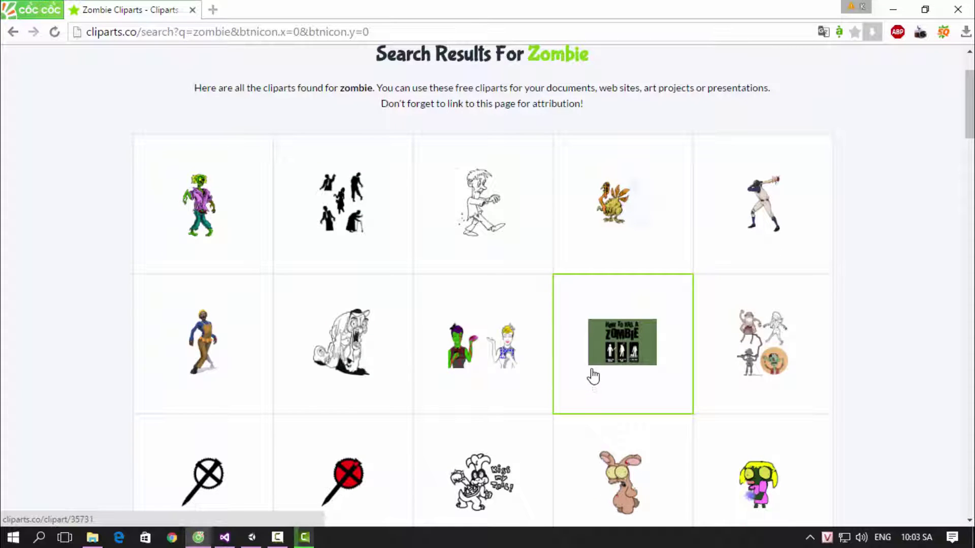
pyautogui.scroll(-3, 721, 224)
pyautogui.scroll(-3, 726, 229)
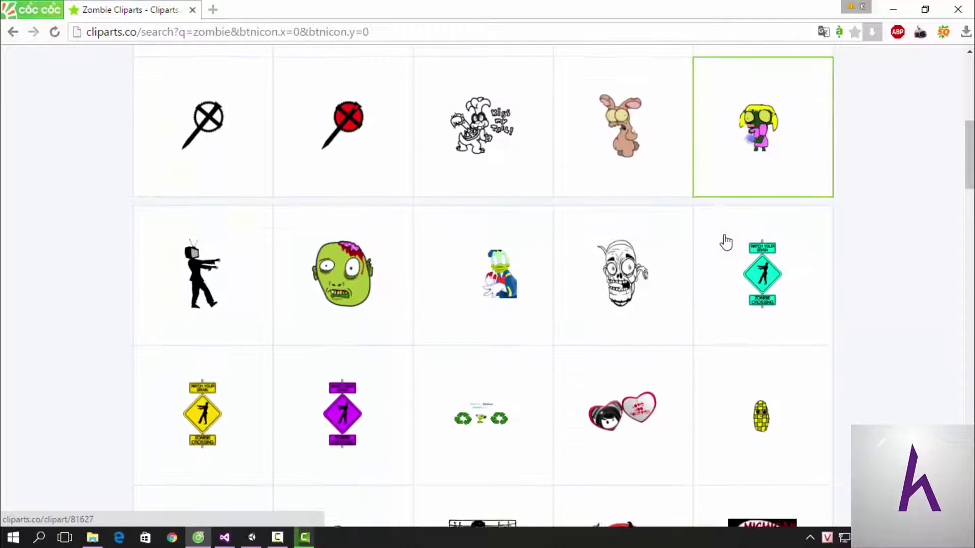
pyautogui.scroll(-3, 724, 242)
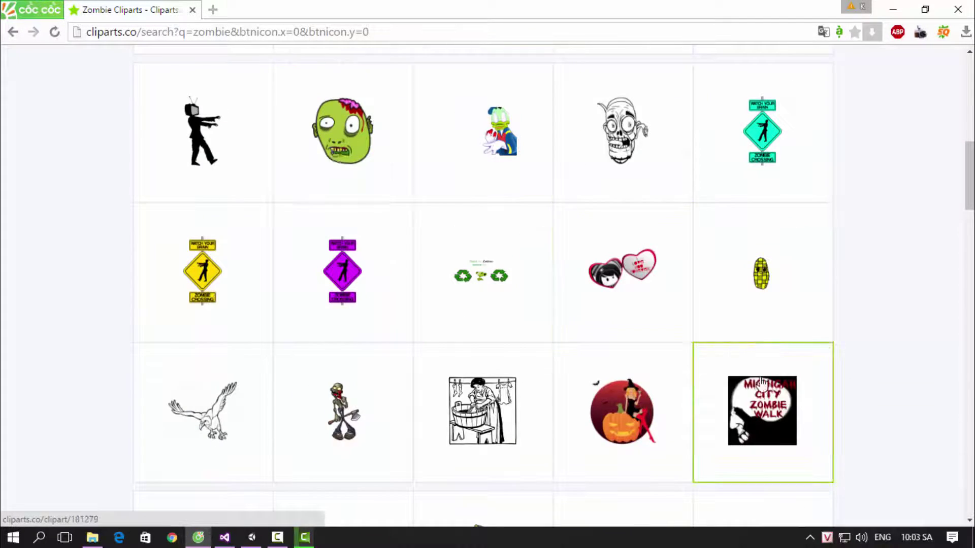
pyautogui.click(370, 159)
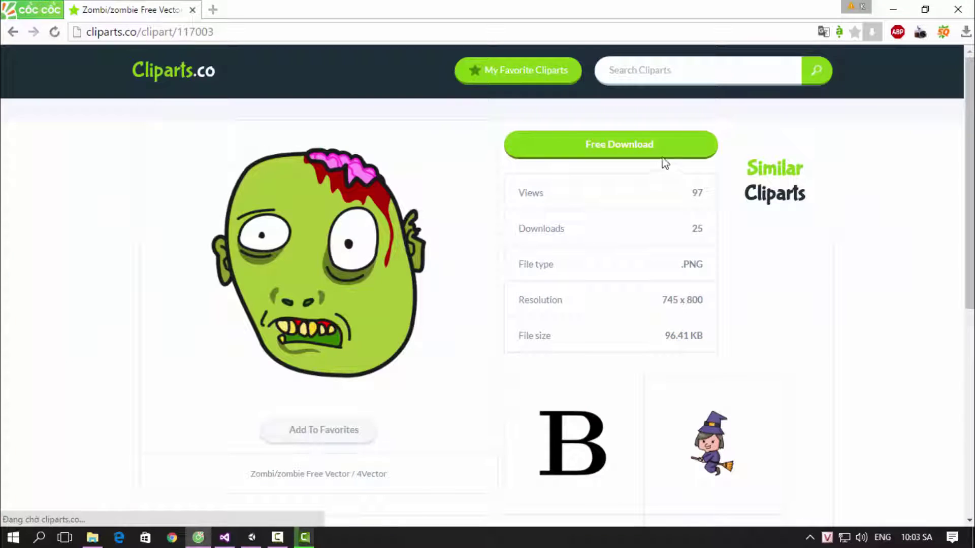
# Download the zombie-head PNG and drag Lcd5Exoc4.png into Unity's Assets/Texture folder
pyautogui.click(682, 153)
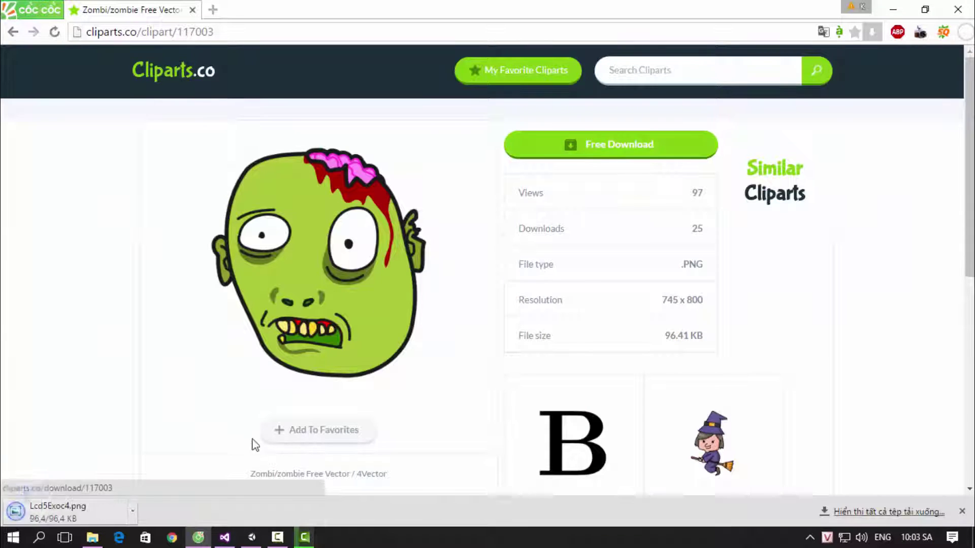
pyautogui.click(251, 537)
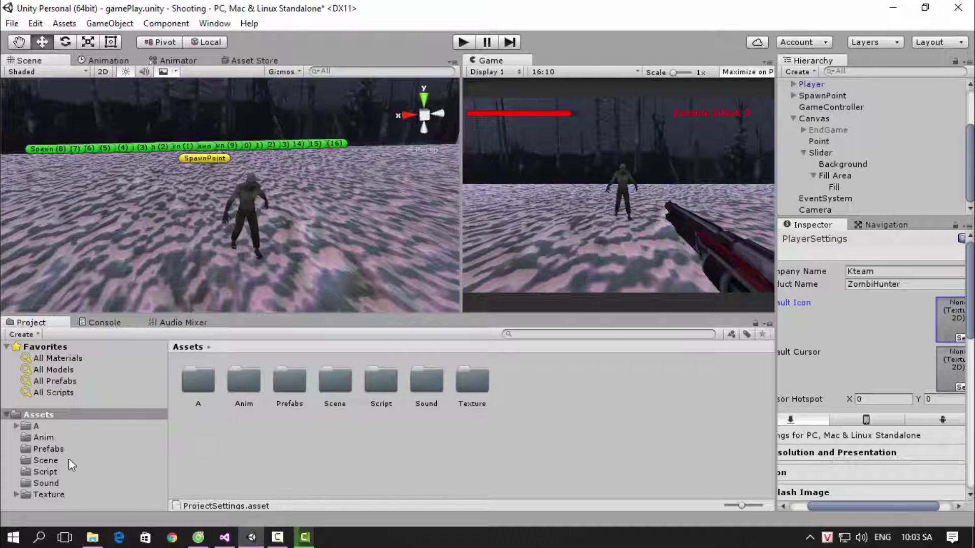
pyautogui.click(54, 495)
pyautogui.click(171, 537)
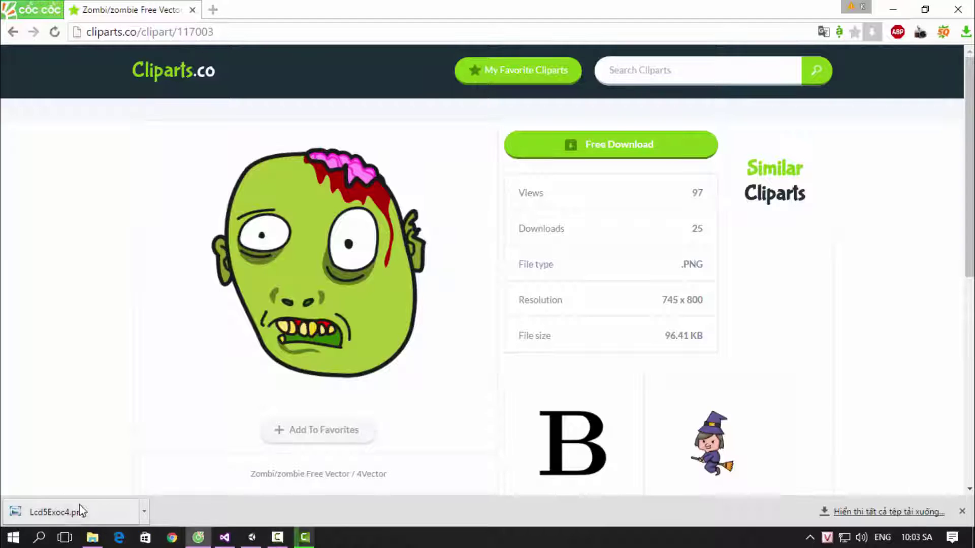
pyautogui.moveTo(57, 512)
pyautogui.mouseDown()
pyautogui.moveTo(198, 523)
pyautogui.moveTo(463, 450)
pyautogui.mouseUp()
# Close the browser and select Lcd5Exoc4 to show its import settings
pyautogui.click(198, 537)
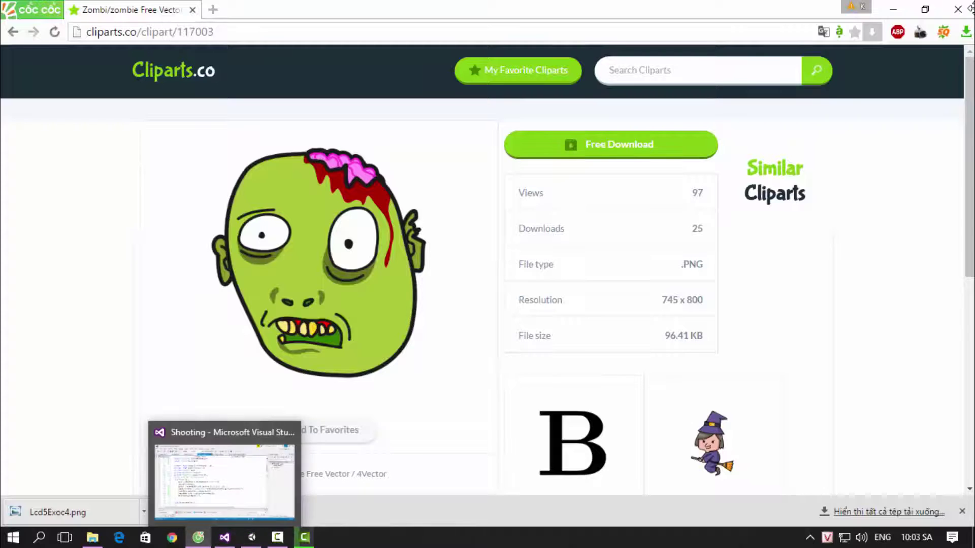
pyautogui.click(965, 11)
pyautogui.click(335, 380)
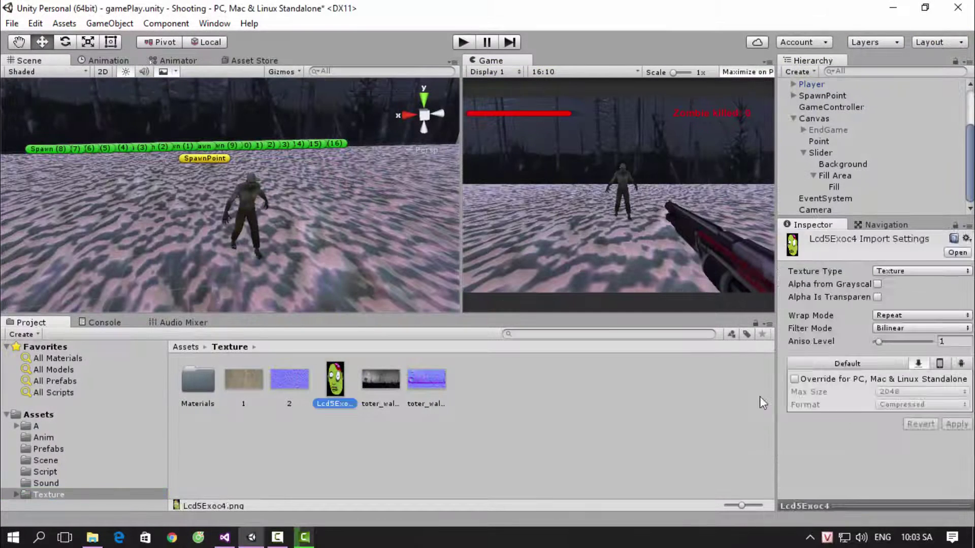
# Set Lcd5Exoc4's Texture Type to Sprite (2D and UI) and apply
pyautogui.click(890, 272)
pyautogui.click(863, 331)
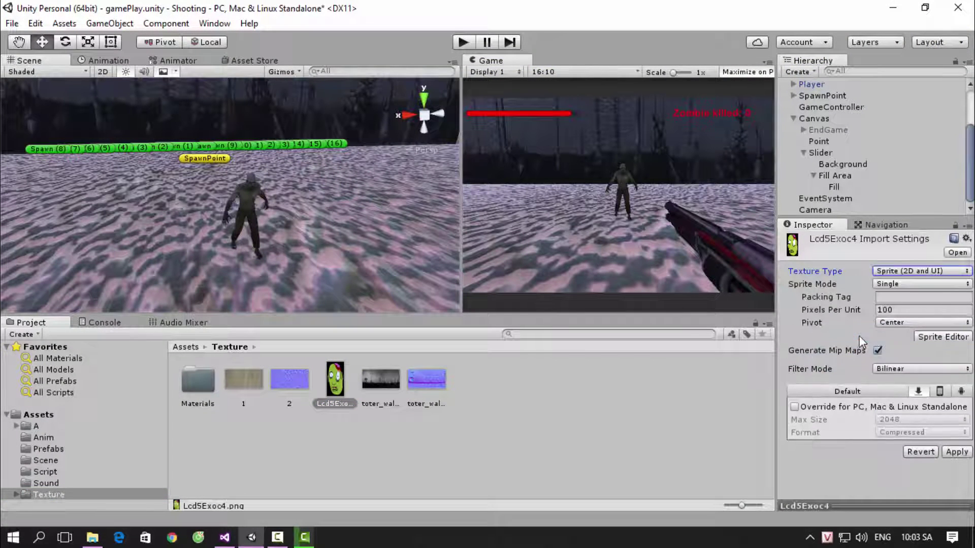
pyautogui.click(957, 452)
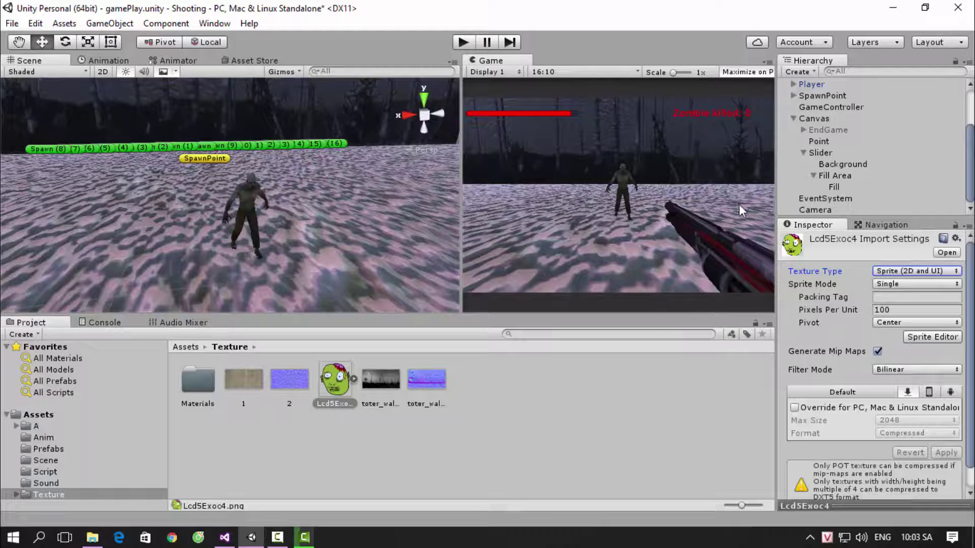
# In Player Settings, assign Lcd5Exoc4 as the game's Default Icon
pyautogui.click(11, 24)
pyautogui.click(53, 165)
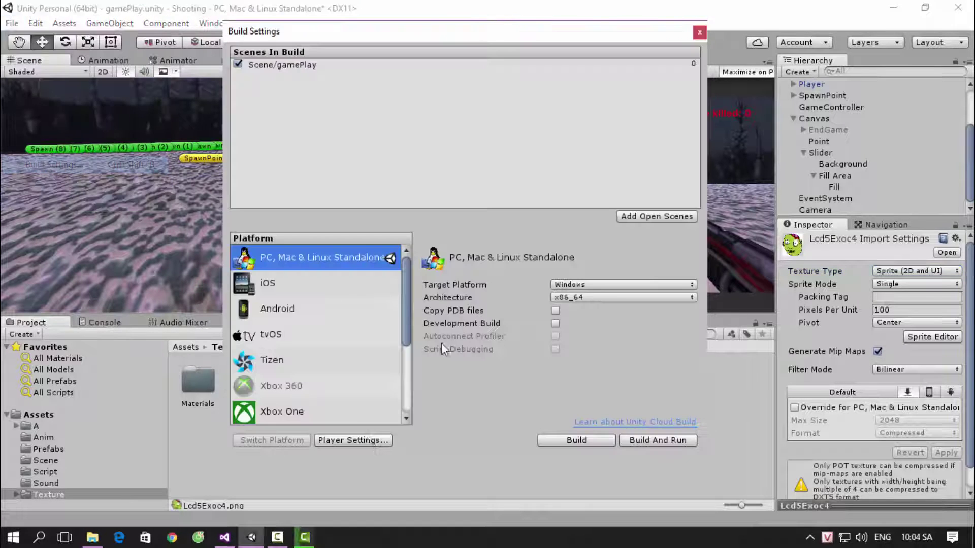
pyautogui.click(327, 440)
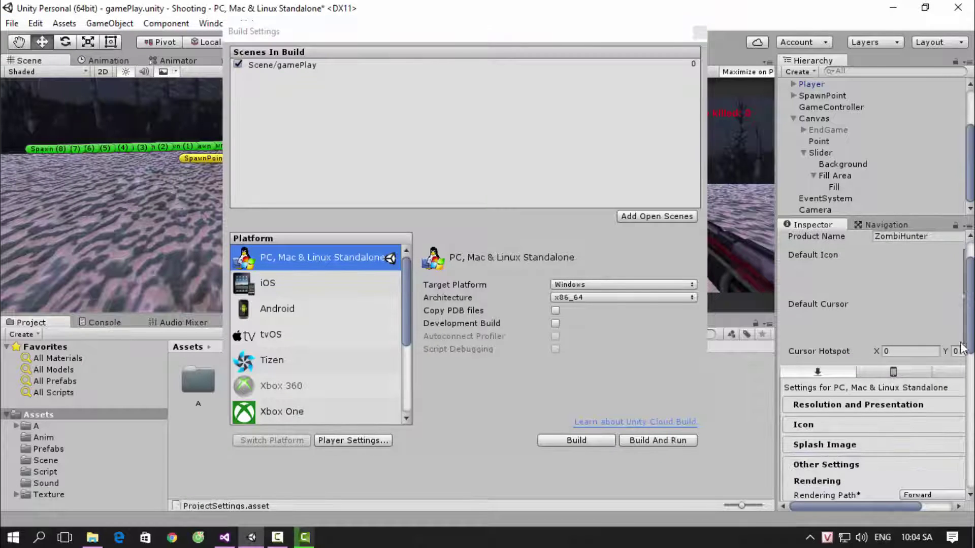
pyautogui.scroll(-2, 962, 335)
pyautogui.click(948, 291)
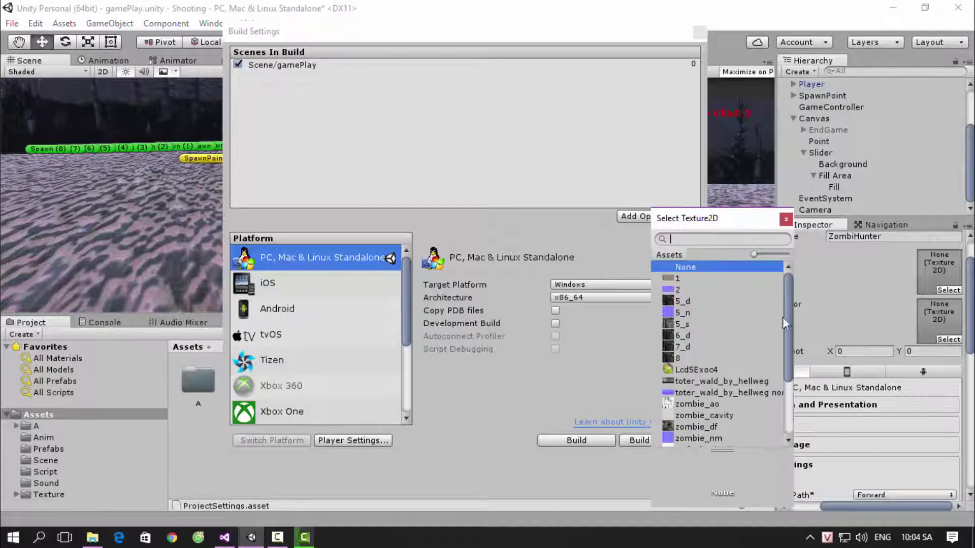
pyautogui.doubleClick(696, 378)
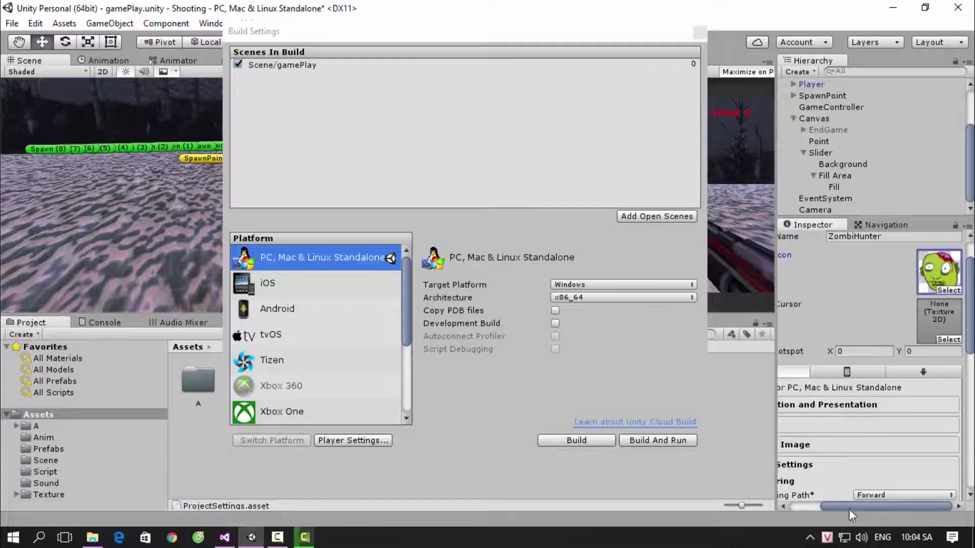
pyautogui.scroll(-3, 968, 344)
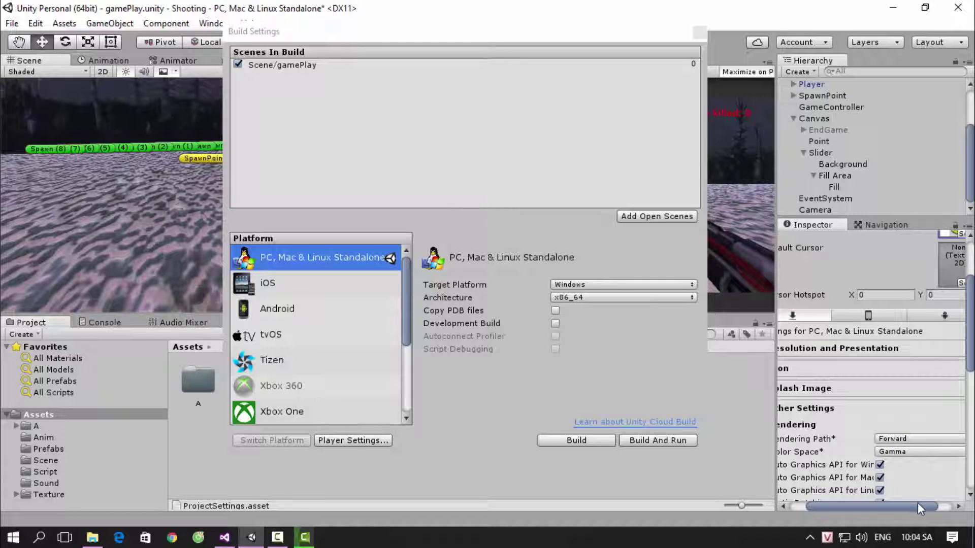
# Build the Windows player as ZombieHunter.exe in Shooting/Build/Exe, replacing the old exe
pyautogui.moveTo(917, 506); pyautogui.dragTo(900, 506)
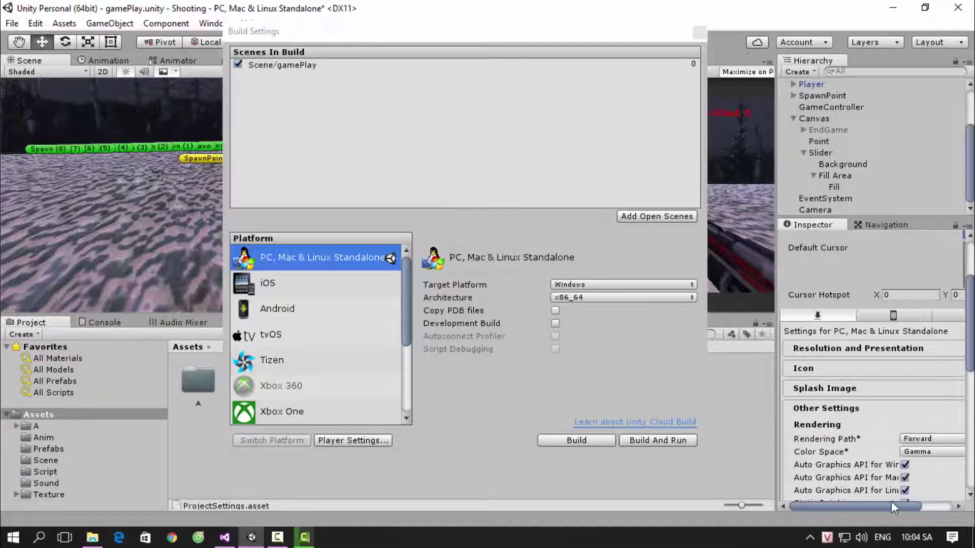
pyautogui.click(578, 440)
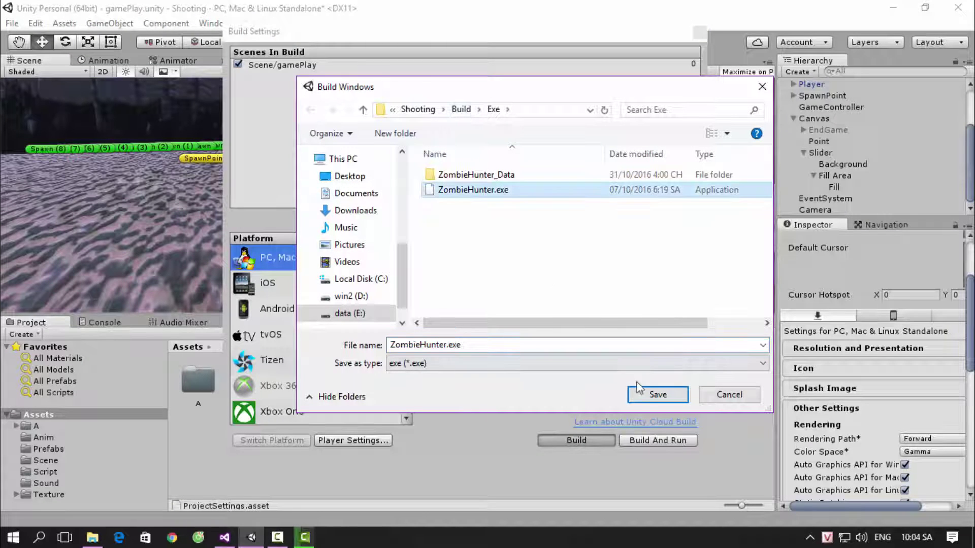
pyautogui.click(657, 394)
pyautogui.click(528, 277)
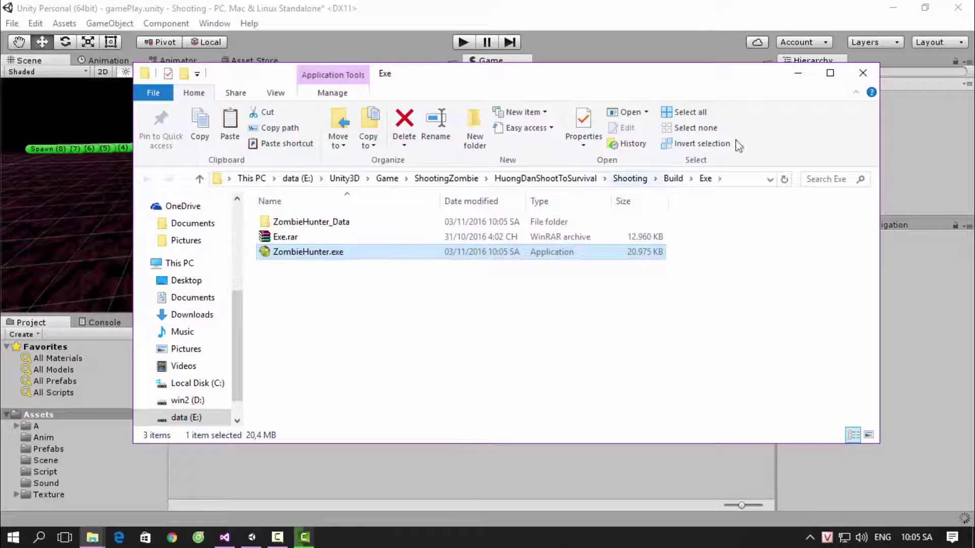
# Delete Exe.rar from the Build\Exe folder and minimise File Explorer
pyautogui.click(346, 239)
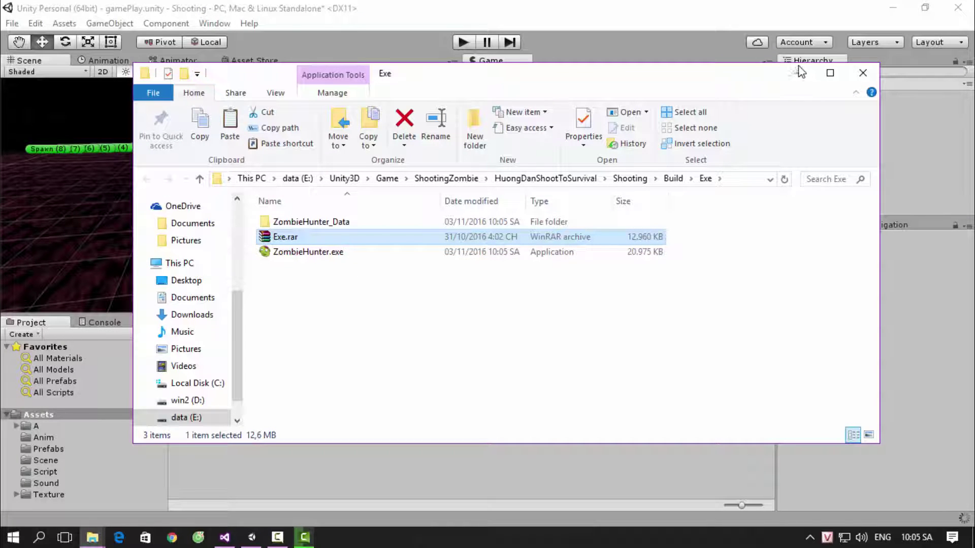
pyautogui.press('Delete')
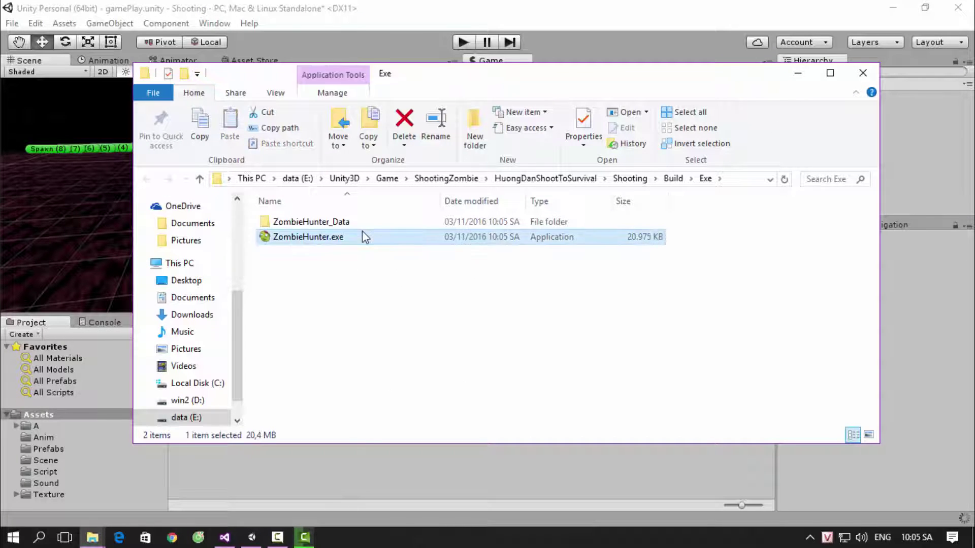
pyautogui.click(798, 72)
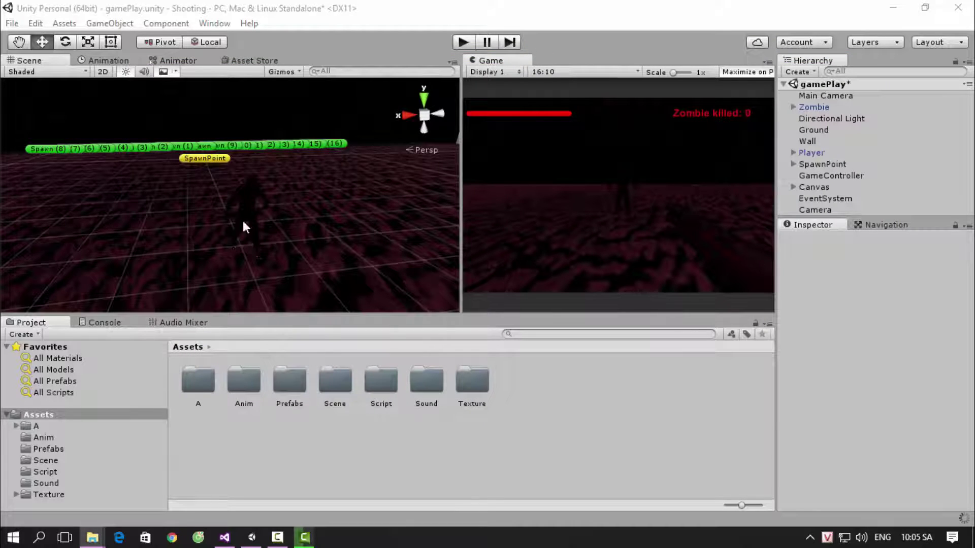
# Switch the build platform to Android via Ctrl+Shift+B Build Settings
pyautogui.hotkey('ctrl', 'shift', 'b')
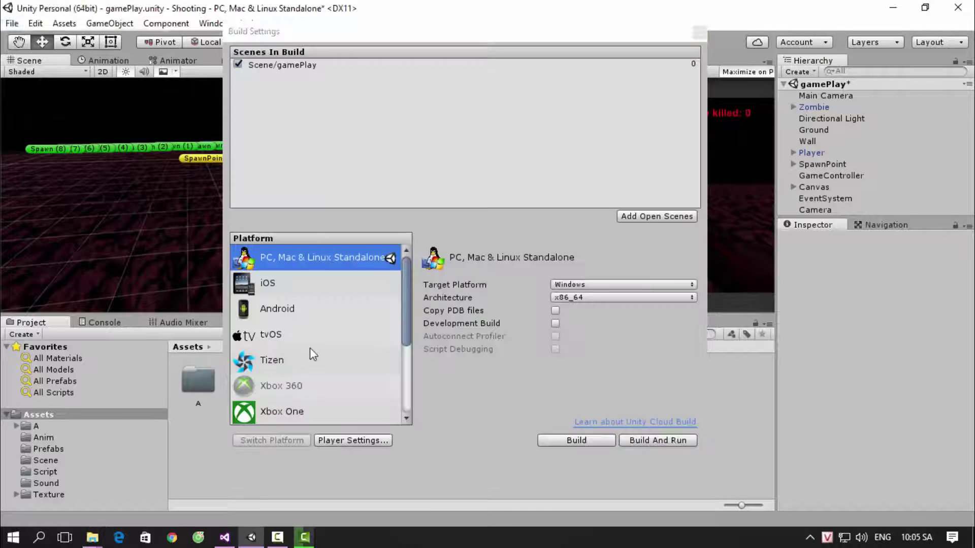
pyautogui.click(284, 310)
pyautogui.click(291, 439)
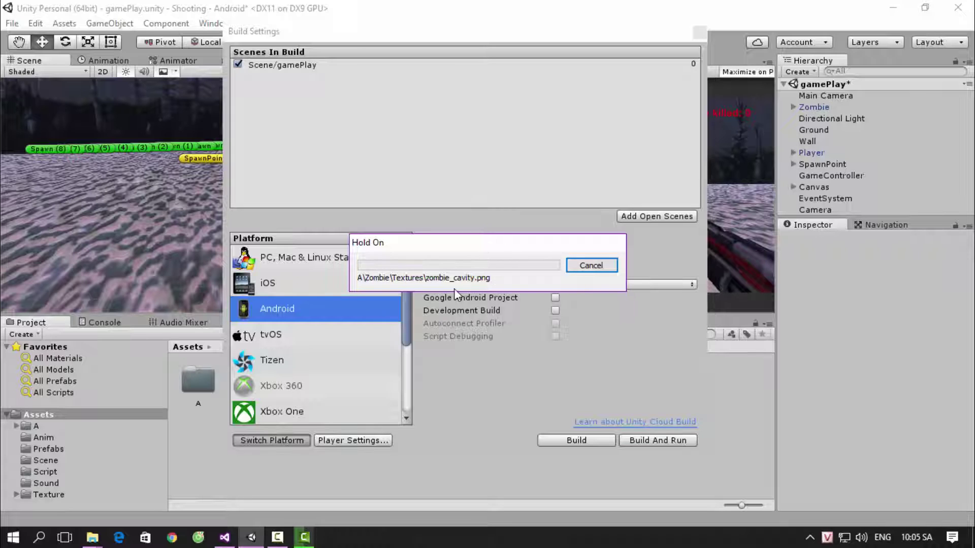
# Launch ZombieHunter.exe from the Build\Exe folder window
pyautogui.moveTo(91, 537)
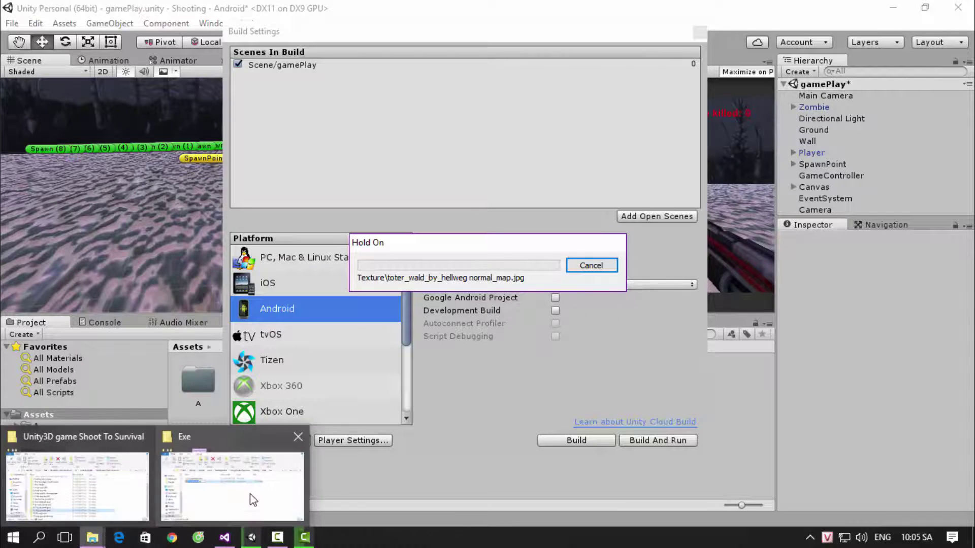
pyautogui.click(232, 477)
pyautogui.doubleClick(404, 233)
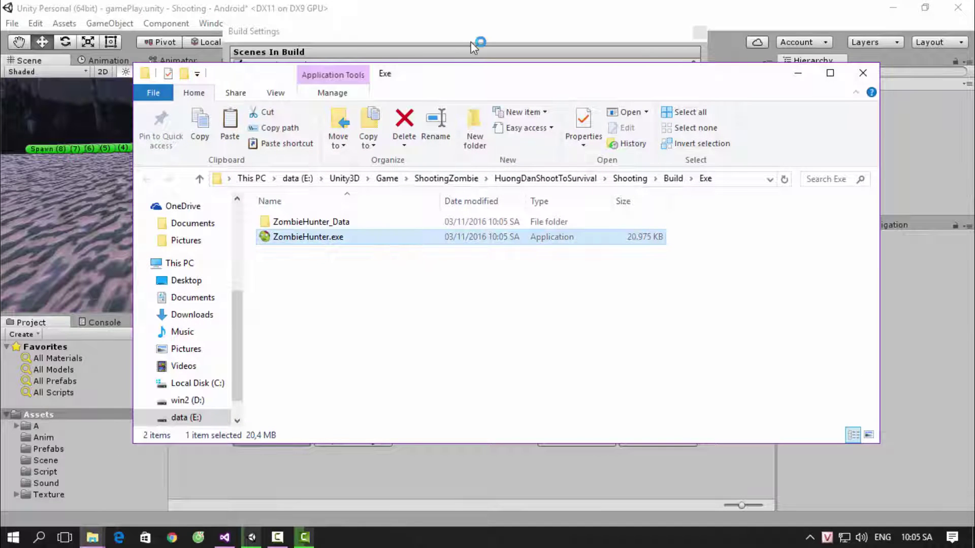
# Minimise Explorer and play ZombieHunter in Windowed mode at 1280 x 720
pyautogui.click(799, 80)
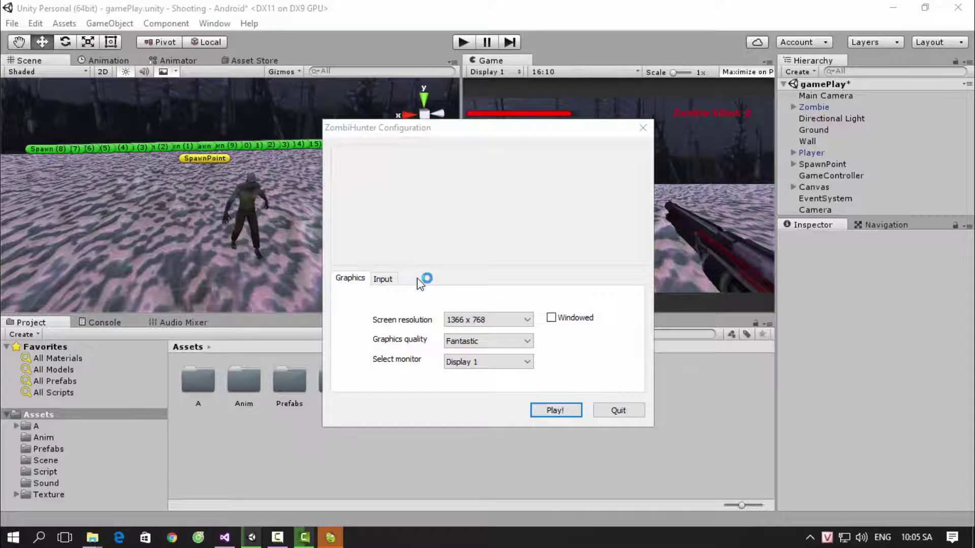
pyautogui.click(584, 318)
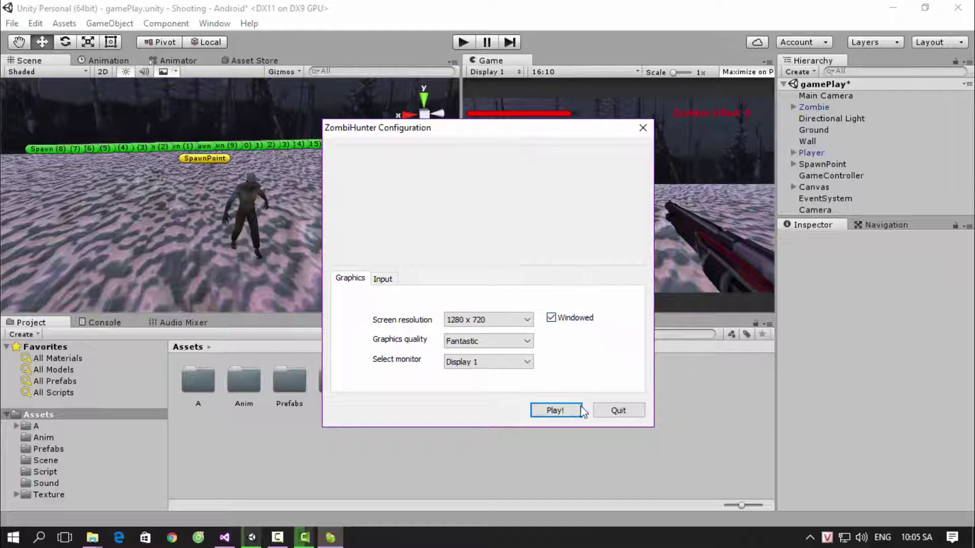
pyautogui.click(565, 409)
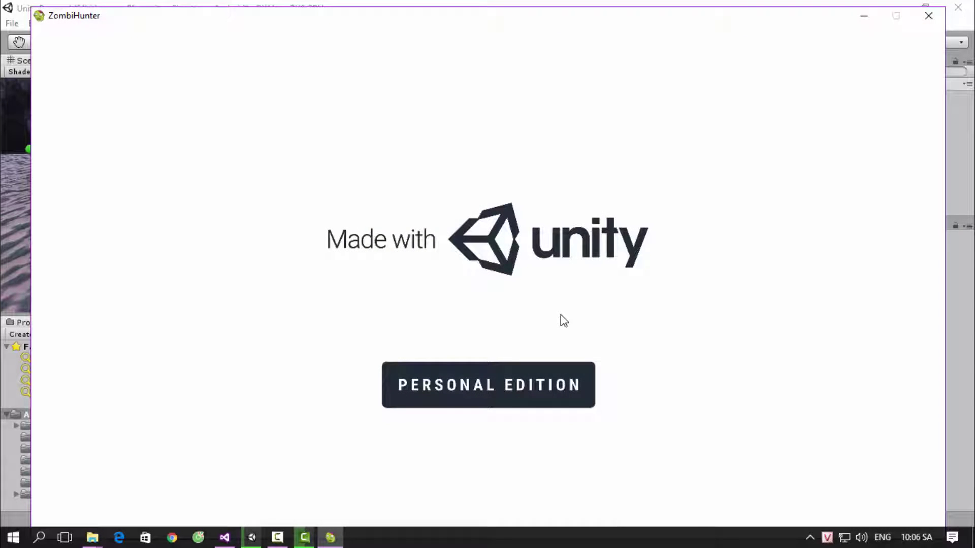
# Nudge the game window into place and shoot the zombies ahead, to the right and to the left
pyautogui.moveTo(452, 13); pyautogui.dragTo(451, 6)
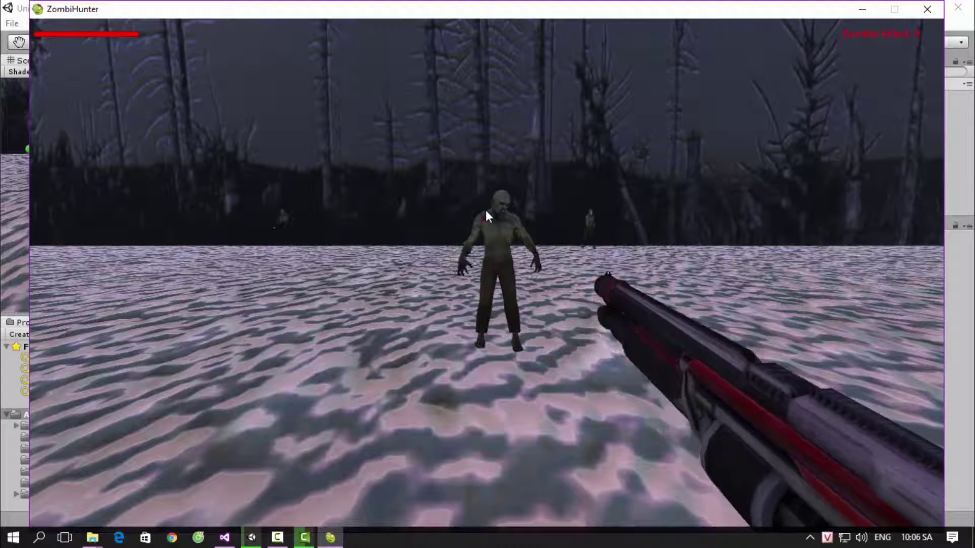
pyautogui.click(492, 206)
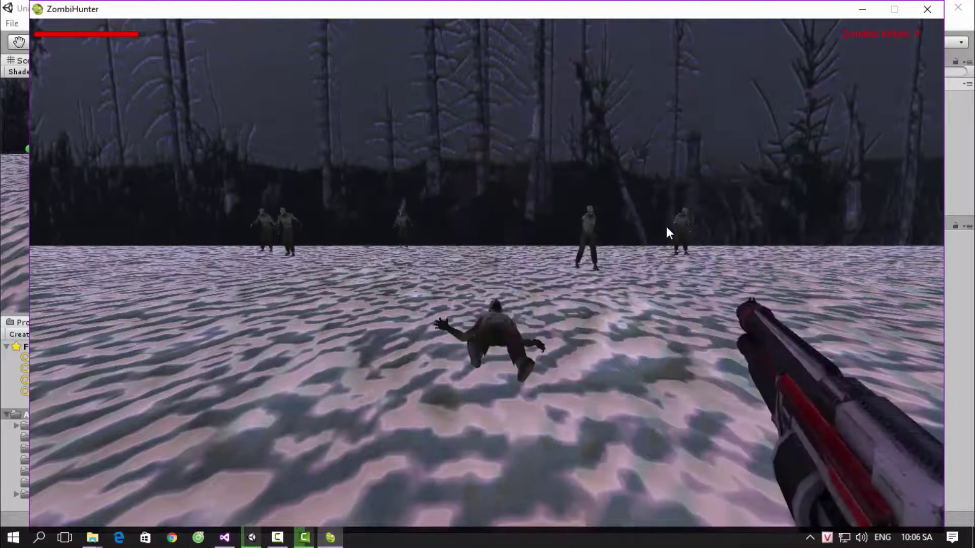
pyautogui.click(591, 208)
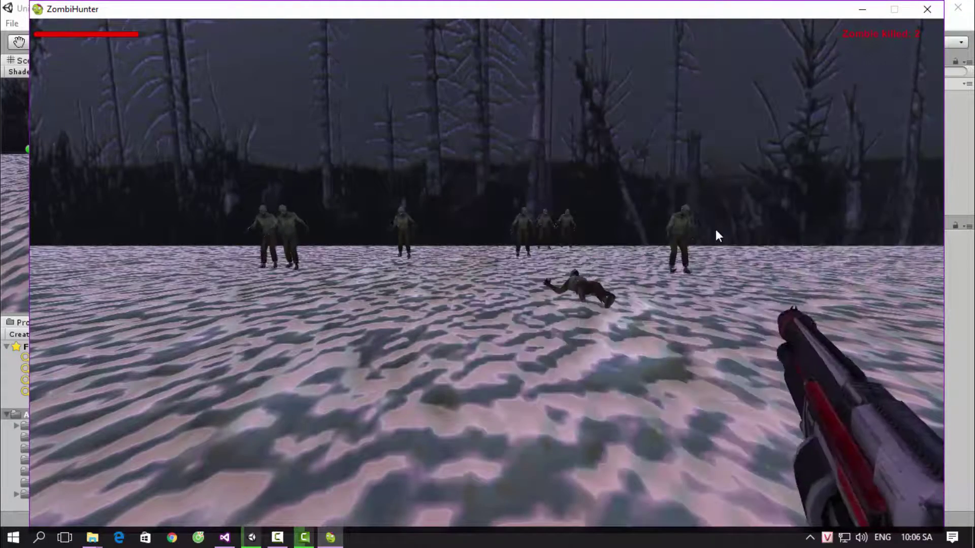
pyautogui.click(688, 209)
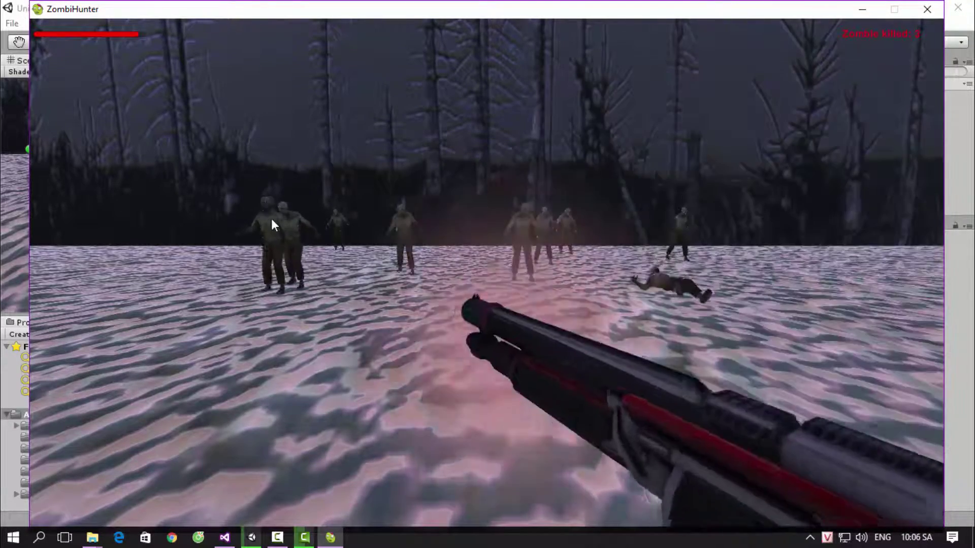
pyautogui.click(274, 212)
pyautogui.click(281, 208)
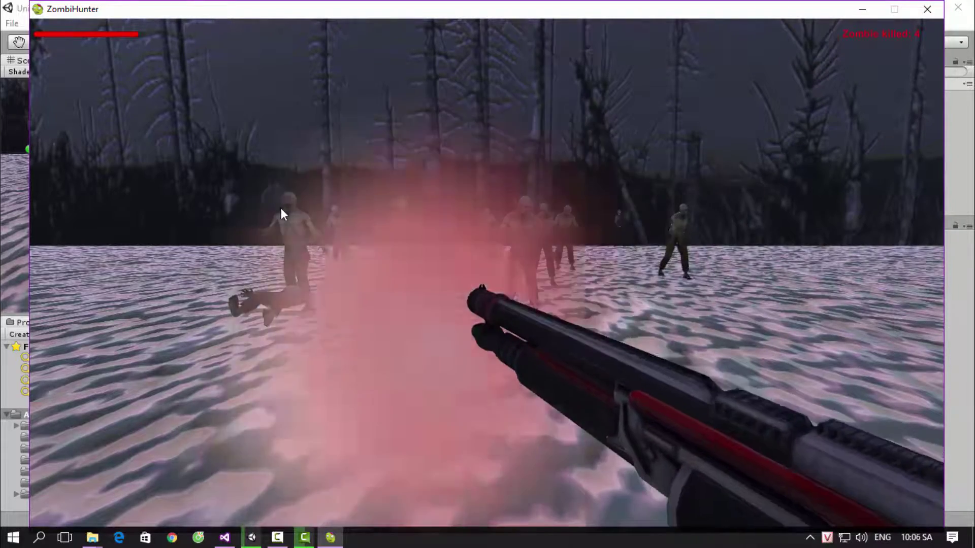
# Keep firing at the approaching zombies until dying, restart, then close the game window
pyautogui.click(376, 294)
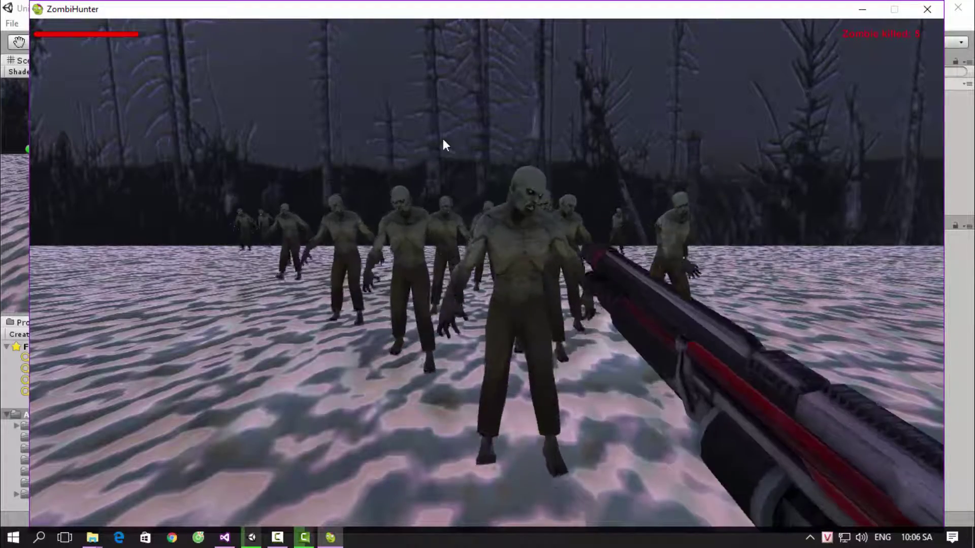
pyautogui.click(568, 213)
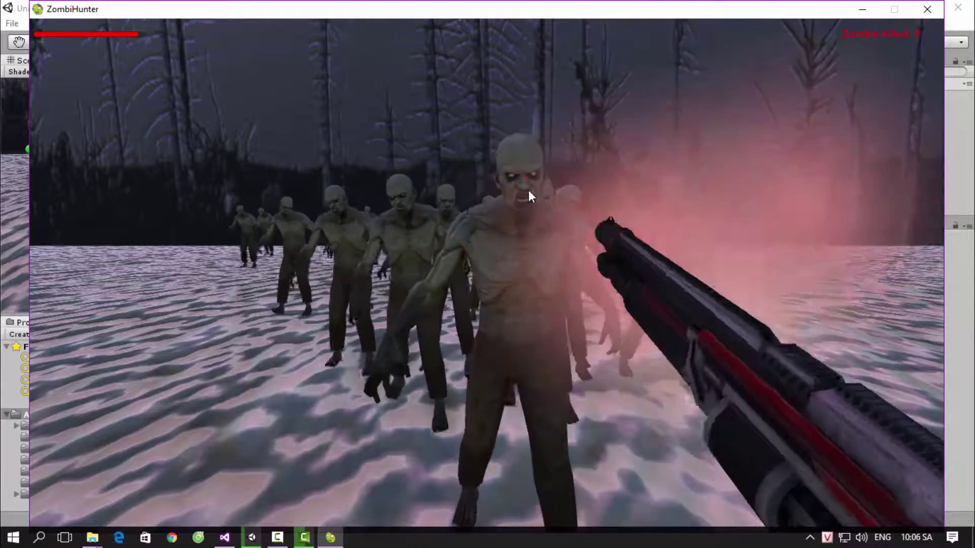
pyautogui.click(550, 235)
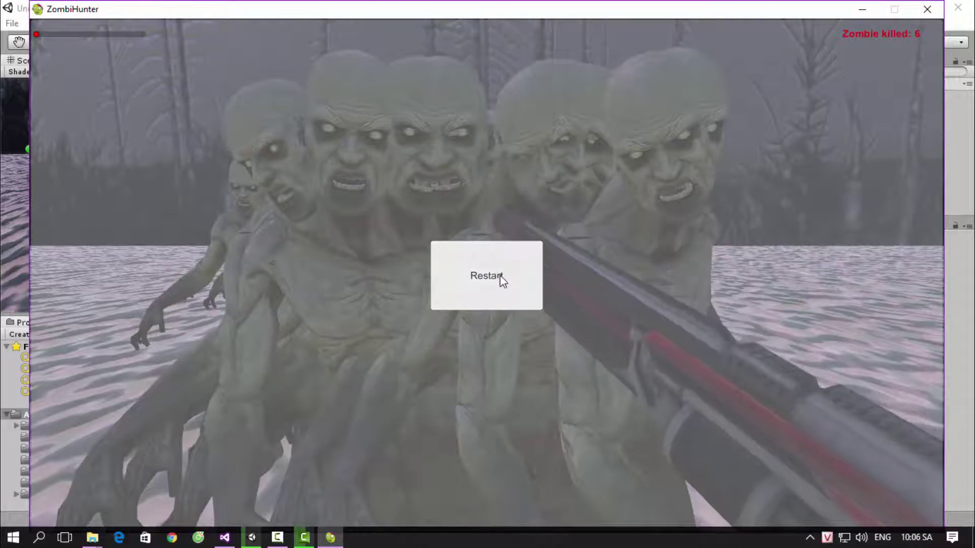
pyautogui.click(500, 276)
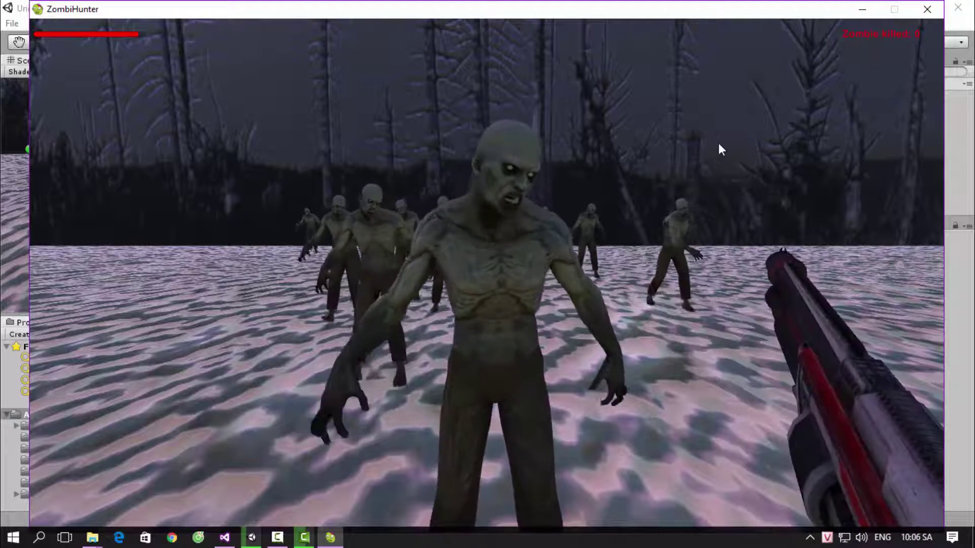
pyautogui.click(934, 9)
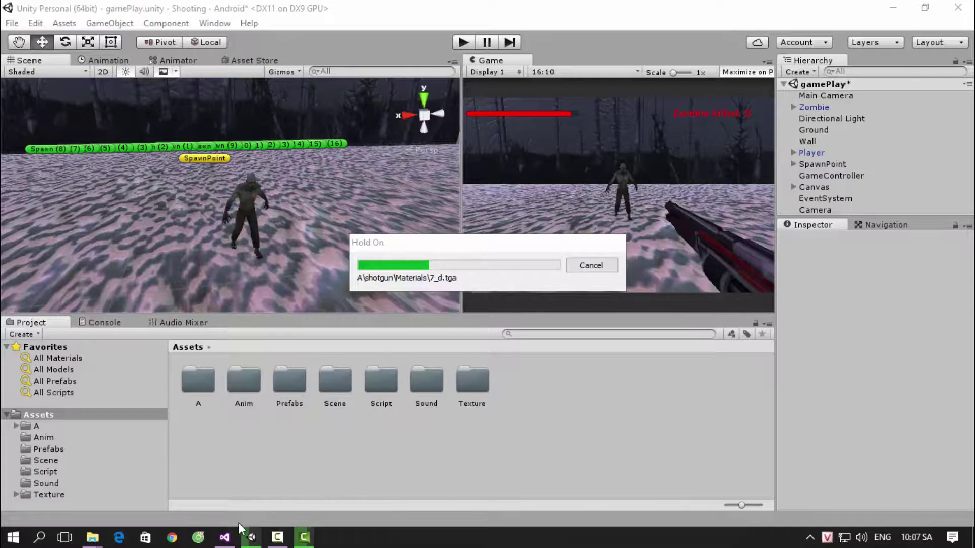
# Return to the Unity editor and open Build Settings with Ctrl+Shift+B, Android as target
pyautogui.click(224, 537)
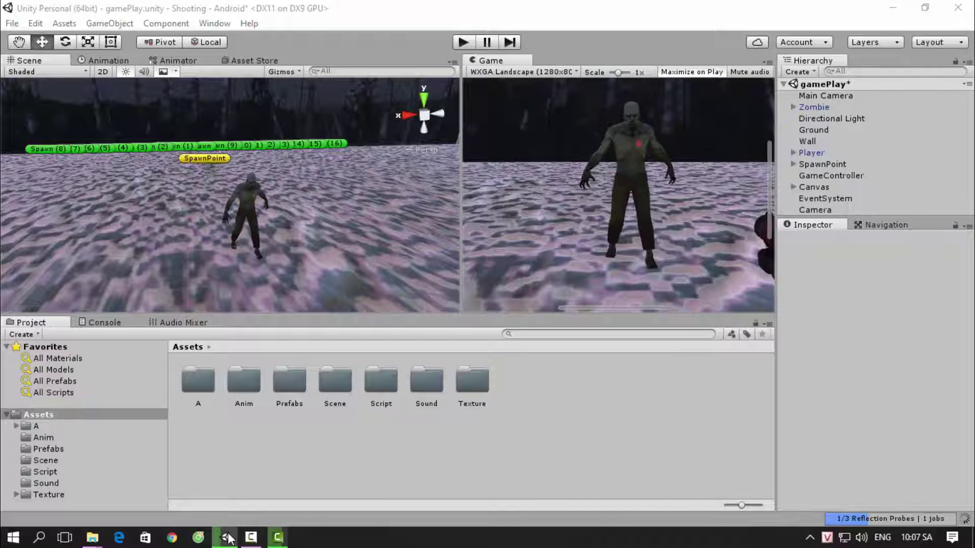
pyautogui.hotkey('ctrl', 'shift', 'b')
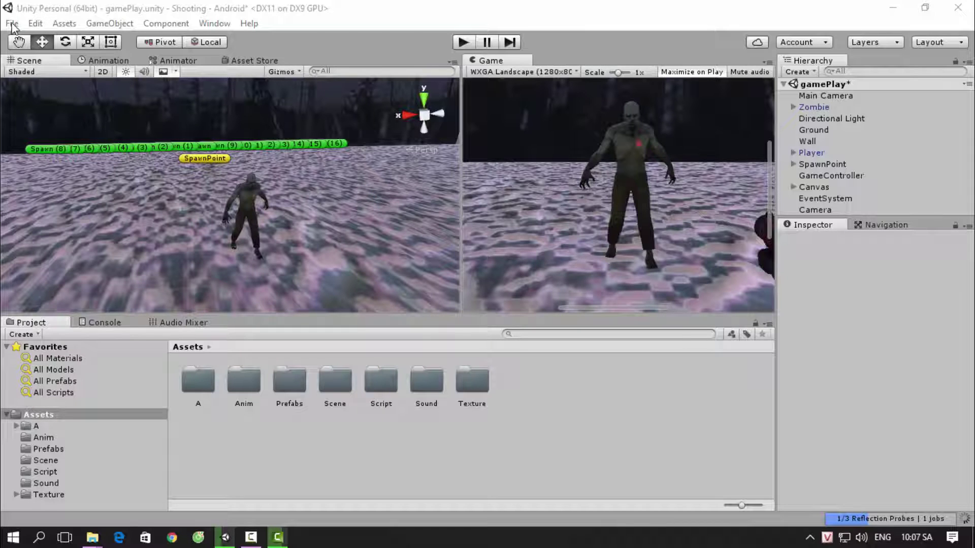
# Open the Player Settings for the Android platform
pyautogui.hotkey('alt', 'f')
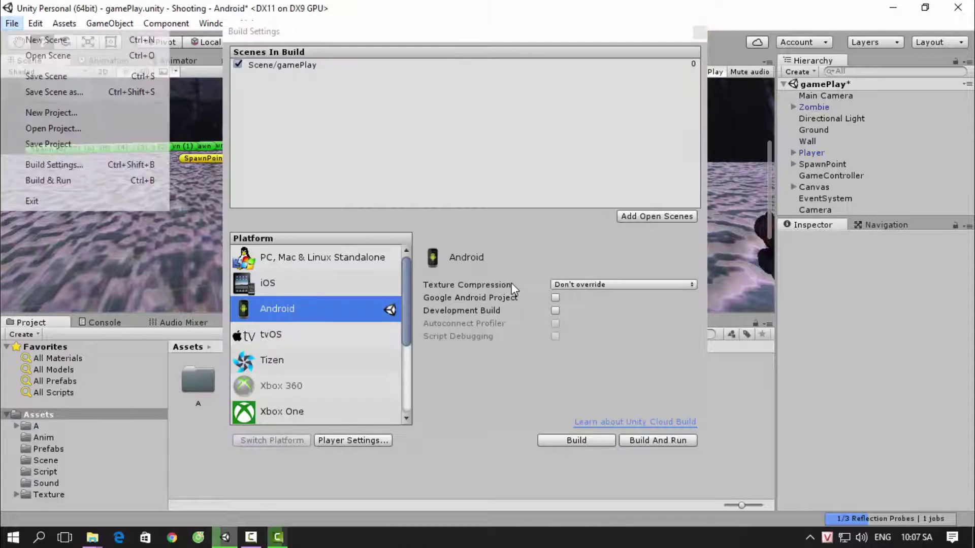
pyautogui.click(434, 87)
pyautogui.click(382, 440)
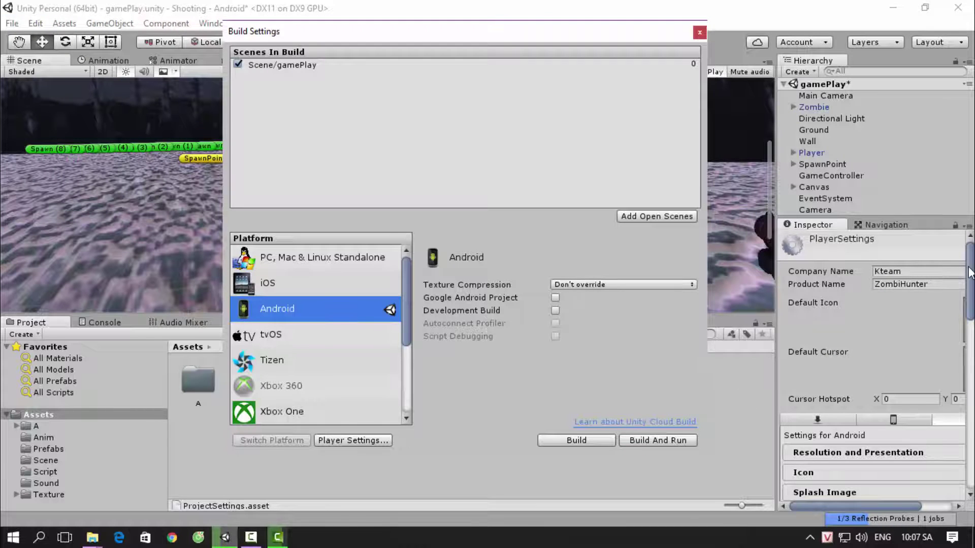
# Change the bundle identifier's company to Kteam and product to Zomb under Other Settings
pyautogui.scroll(-3, 911, 355)
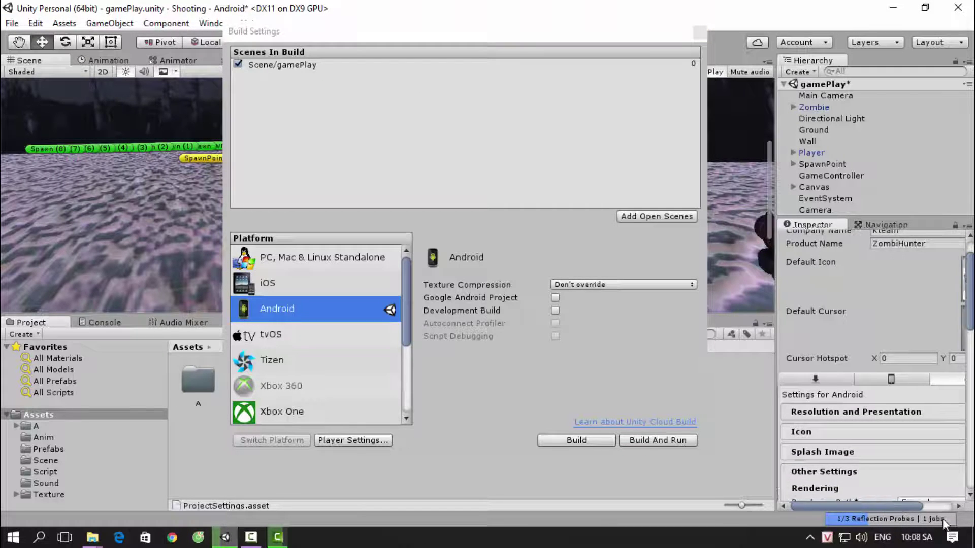
pyautogui.scroll(-3, 861, 435)
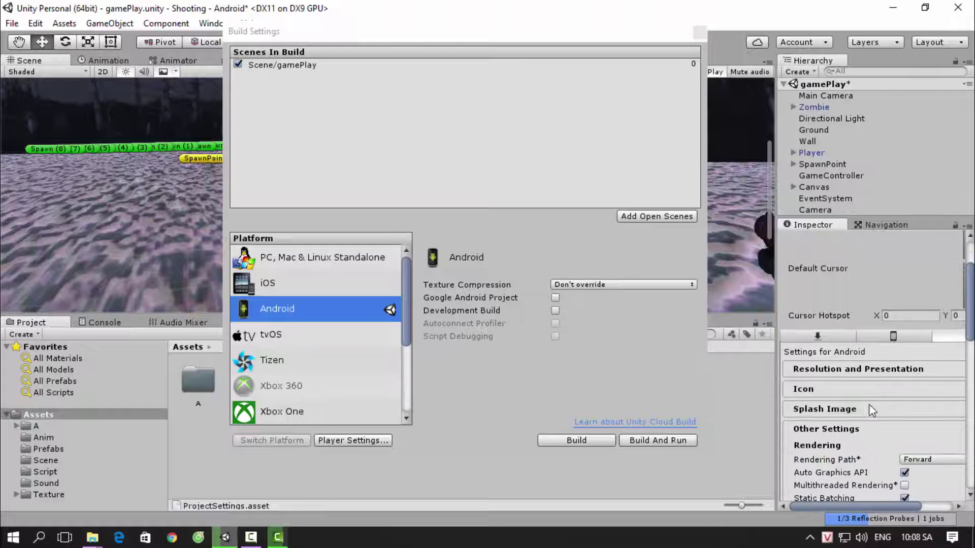
pyautogui.scroll(-8, 863, 431)
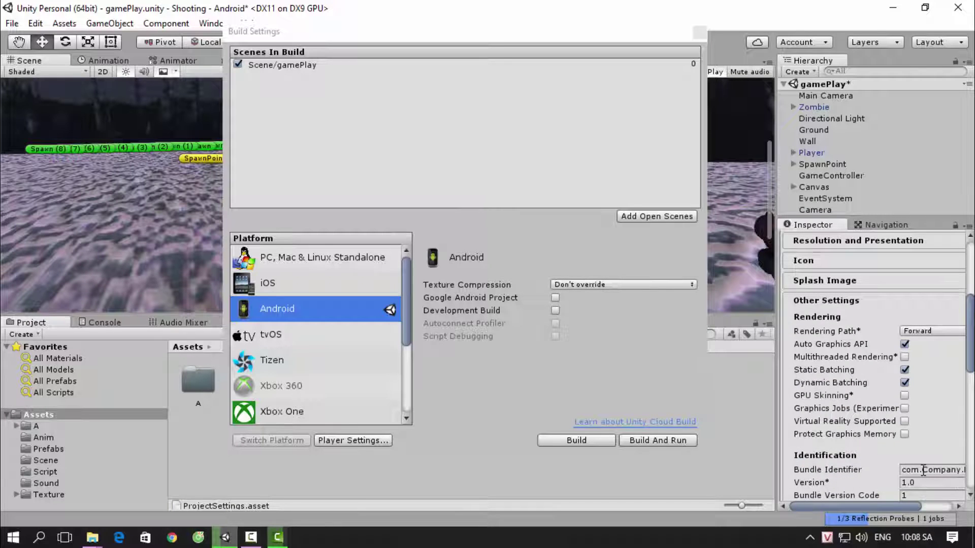
pyautogui.moveTo(922, 469); pyautogui.dragTo(961, 472)
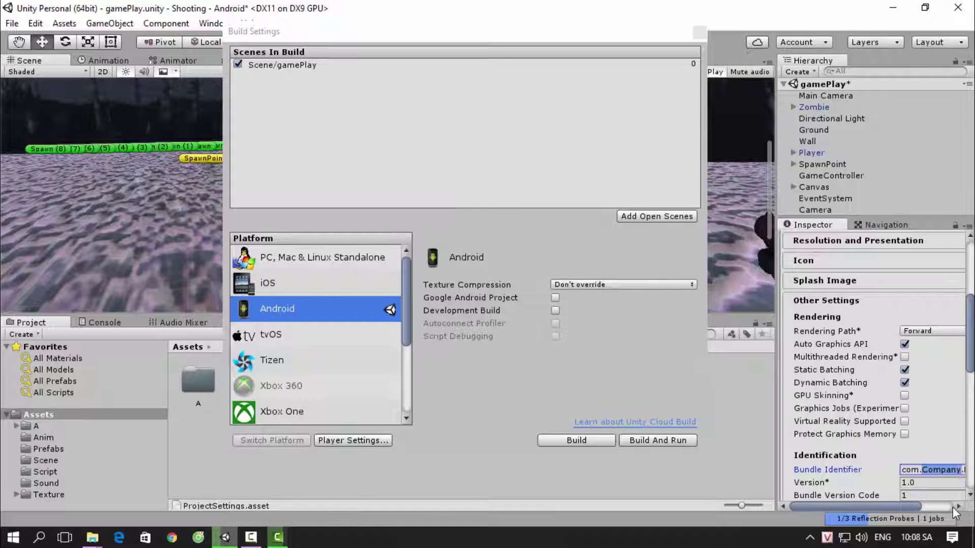
pyautogui.write('Kteam.Pro')
pyautogui.moveTo(951, 469); pyautogui.dragTo(963, 470)
pyautogui.press('BackSpace')
pyautogui.write('Zomb')
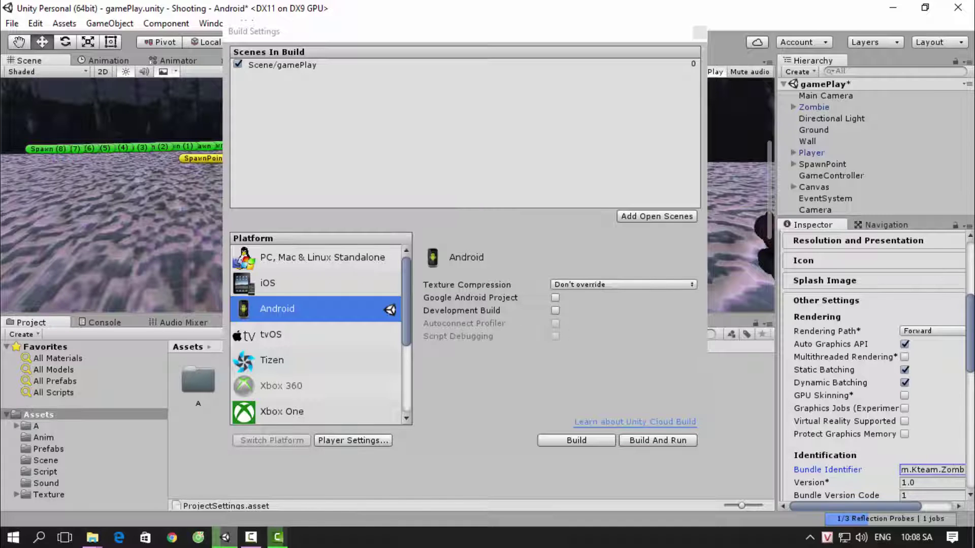
# Set the Minimum API Level to Android 4.1
pyautogui.scroll(-5, 874, 366)
pyautogui.scroll(-3, 873, 365)
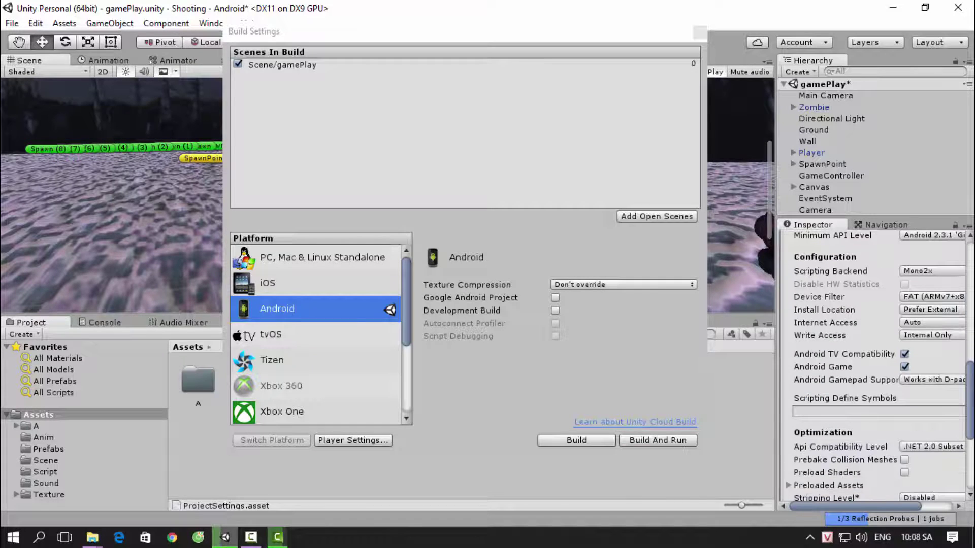
pyautogui.moveTo(970, 380); pyautogui.dragTo(970, 421)
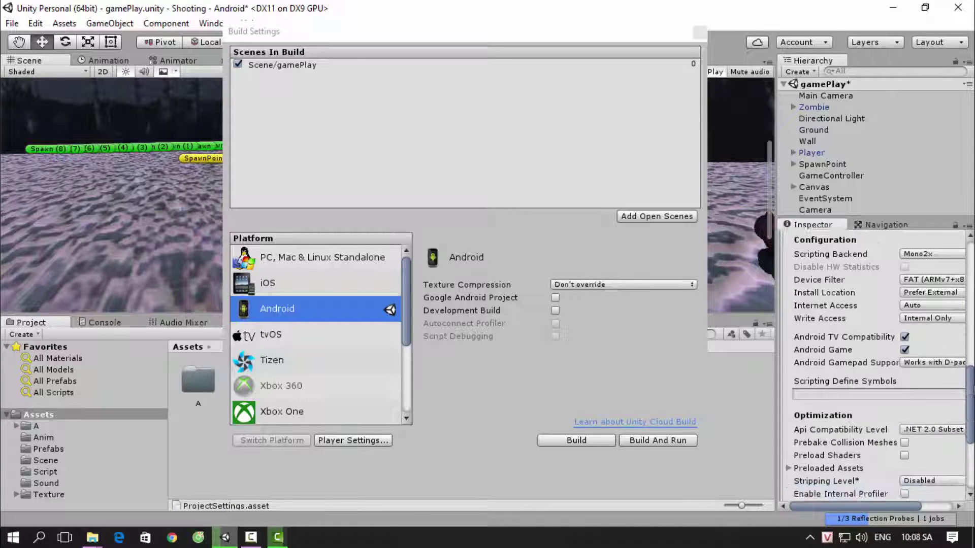
pyautogui.scroll(5, 947, 367)
pyautogui.scroll(5, 947, 366)
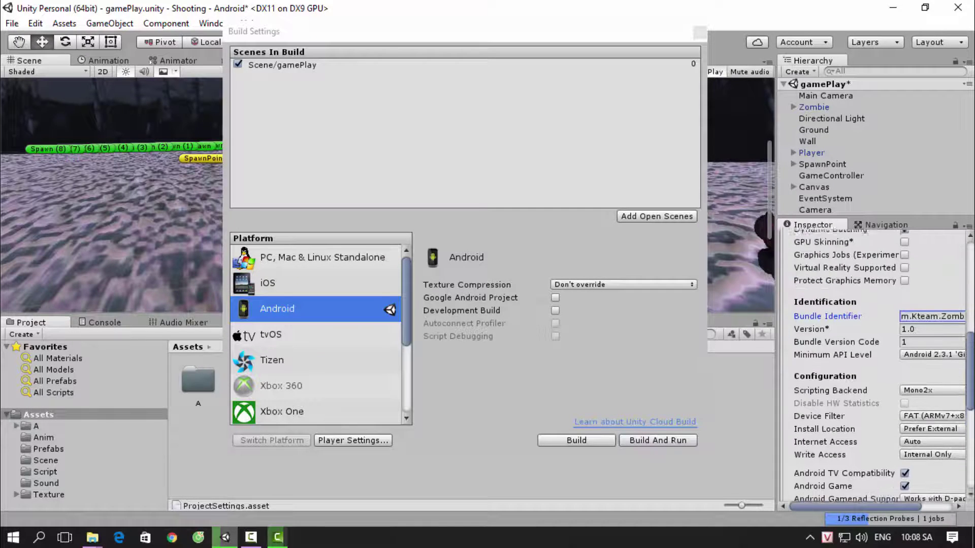
pyautogui.scroll(5, 947, 367)
pyautogui.click(942, 372)
pyautogui.click(794, 299)
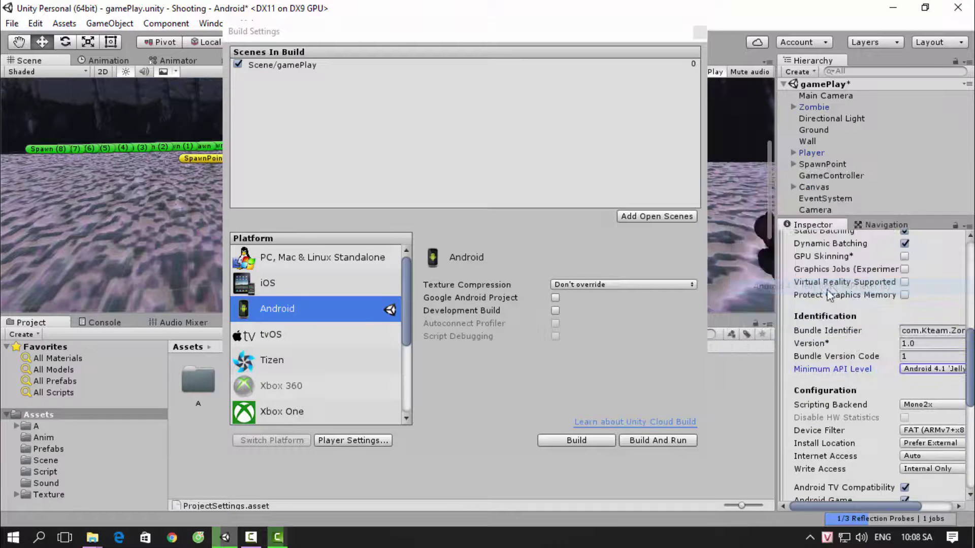
# Start the Android build and create a new Android folder inside the Build folder
pyautogui.click(564, 441)
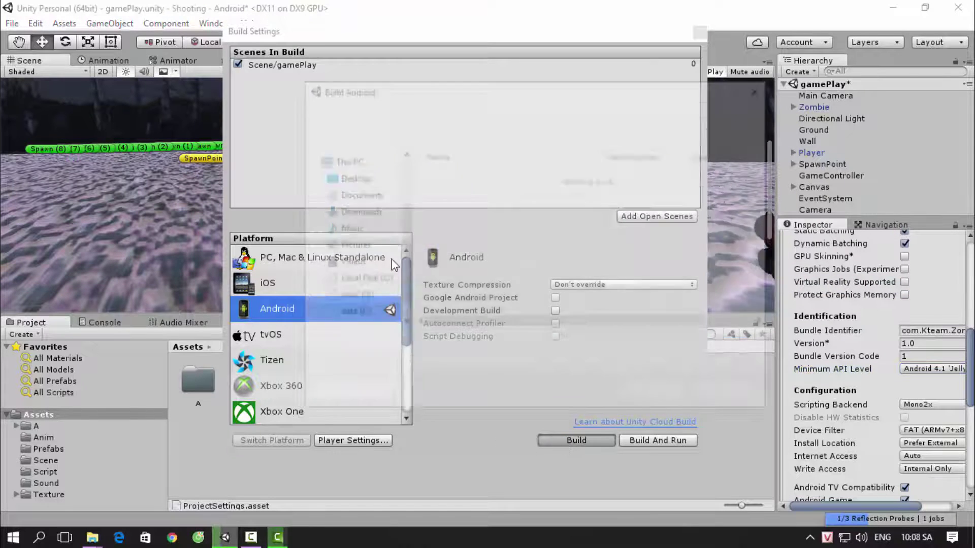
pyautogui.doubleClick(448, 204)
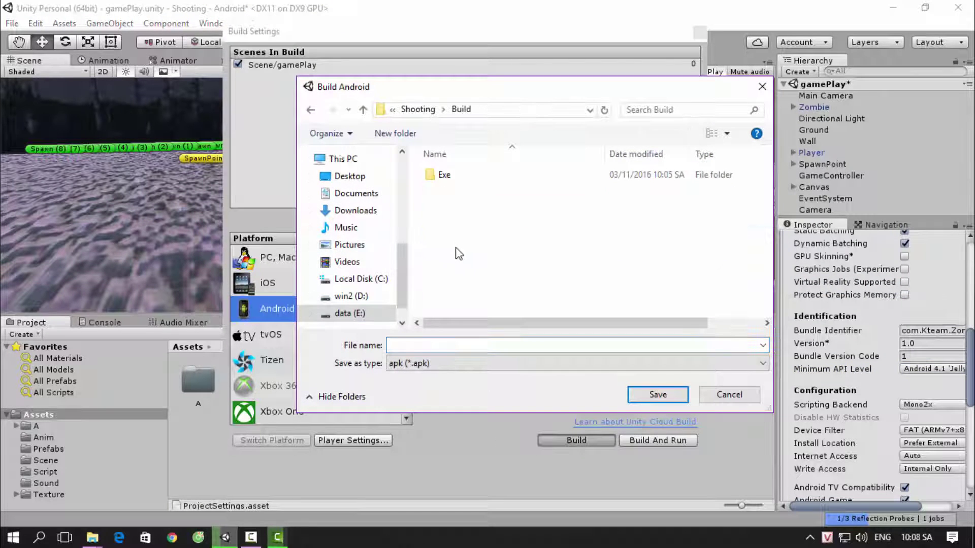
pyautogui.click(395, 133)
pyautogui.write('Android')
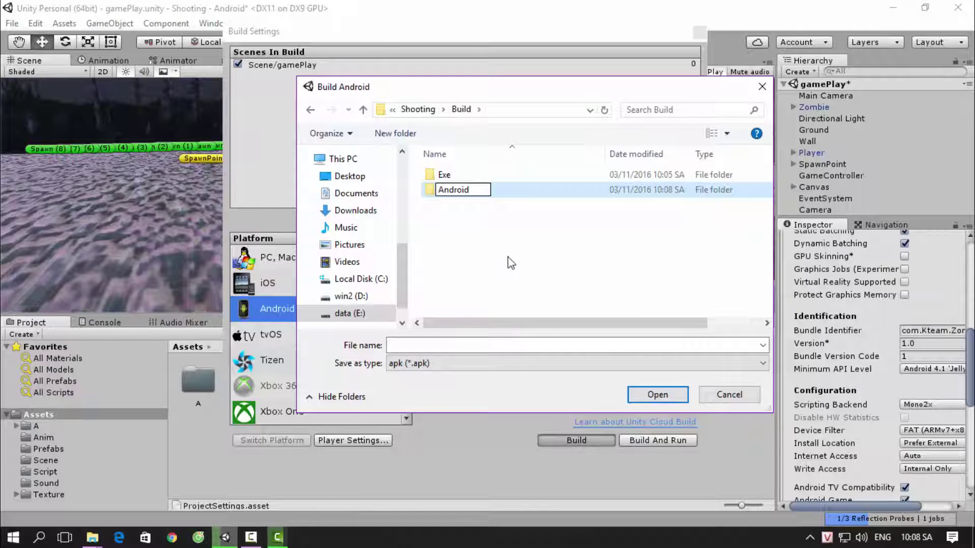
pyautogui.press('Return')
pyautogui.press('Return')
# Save the build as ZombieHunter in the Android folder
pyautogui.click(508, 343)
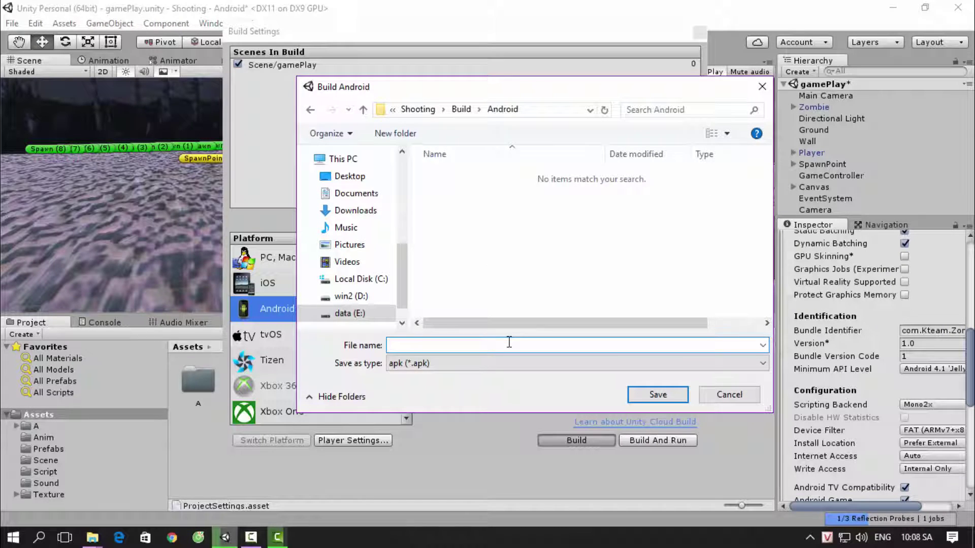
pyautogui.write('ZombieHunter')
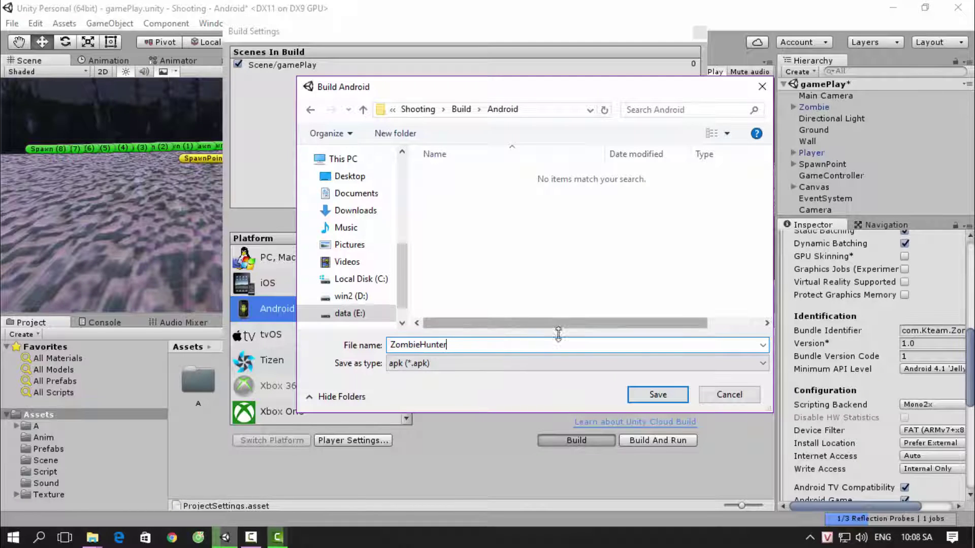
pyautogui.click(642, 393)
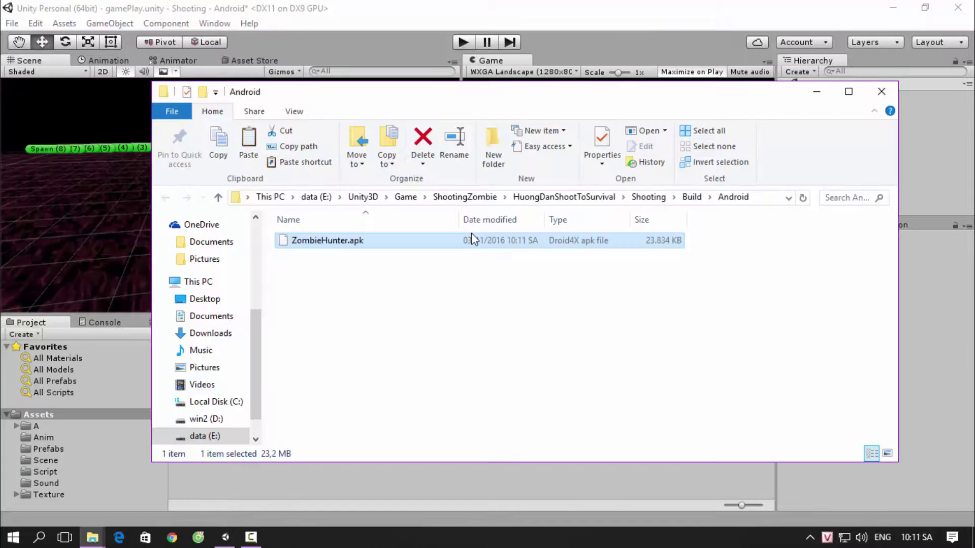
# After checking ZombieHunter.apk in Build\Android, minimize Explorer and close Build Settings
pyautogui.click(485, 303)
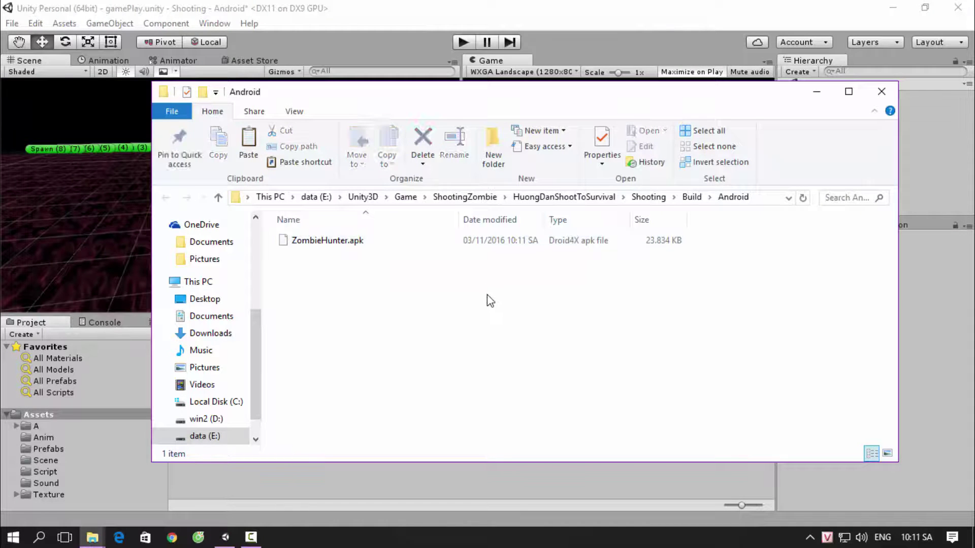
pyautogui.click(816, 92)
pyautogui.click(693, 27)
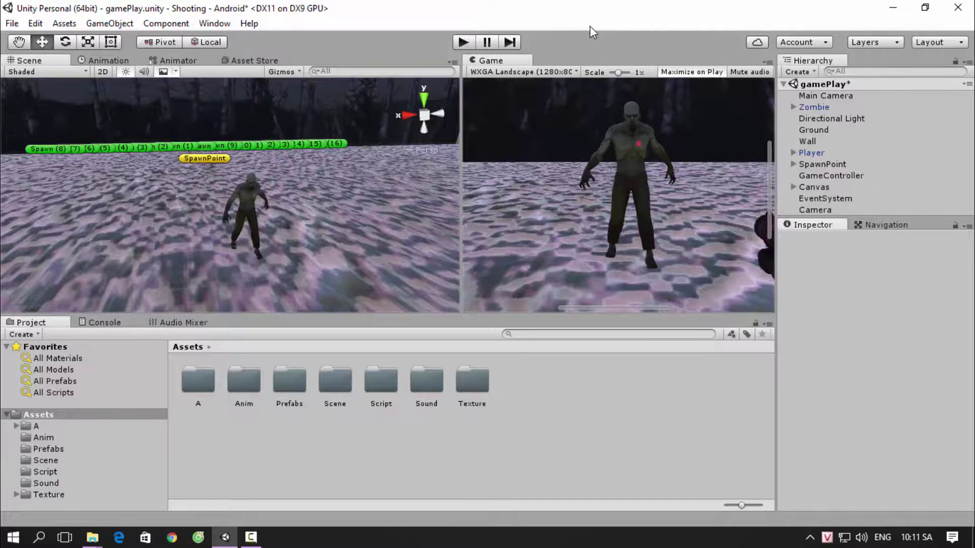
# Close Unity, saving the modified gamePlay scene, then refresh the desktop
pyautogui.click(958, 7)
pyautogui.click(471, 300)
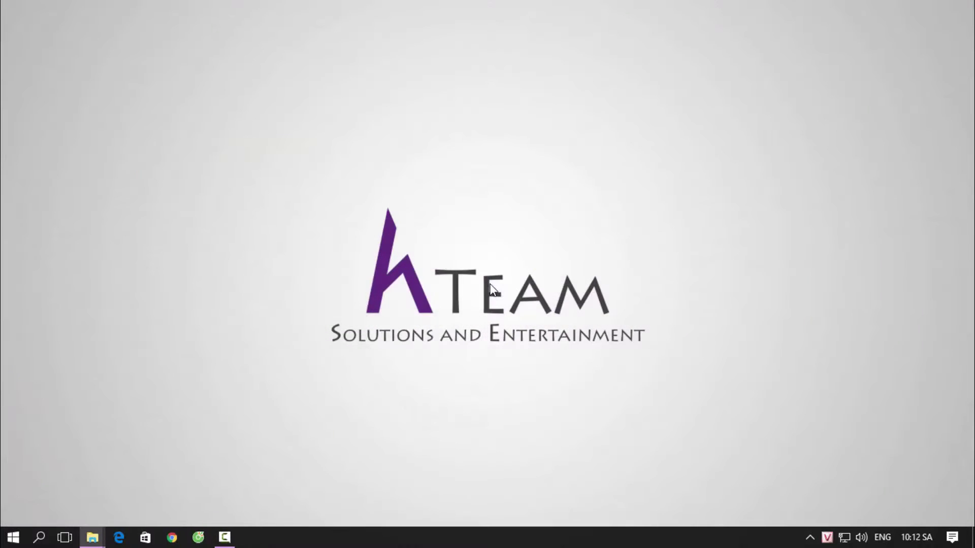
pyautogui.rightClick(416, 169)
pyautogui.click(435, 210)
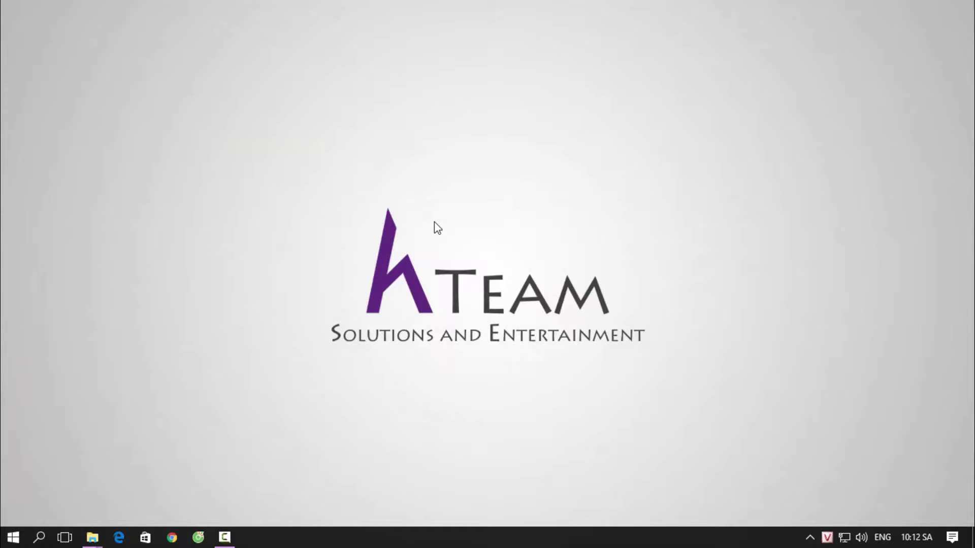